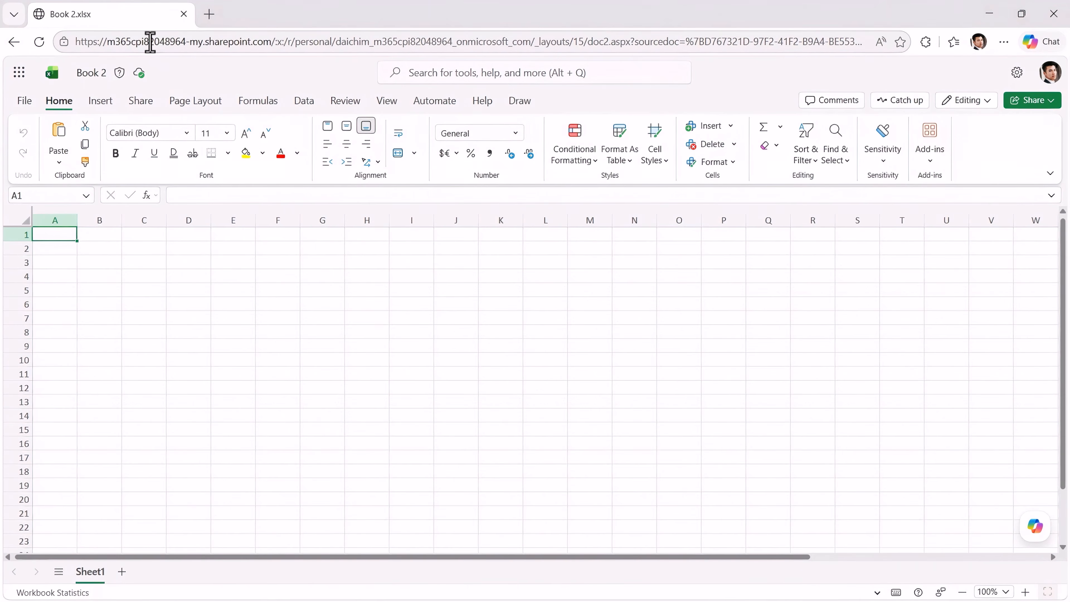
- Browse the available Excel workbook templates and return to the Book 2 workbook
click(24, 100)
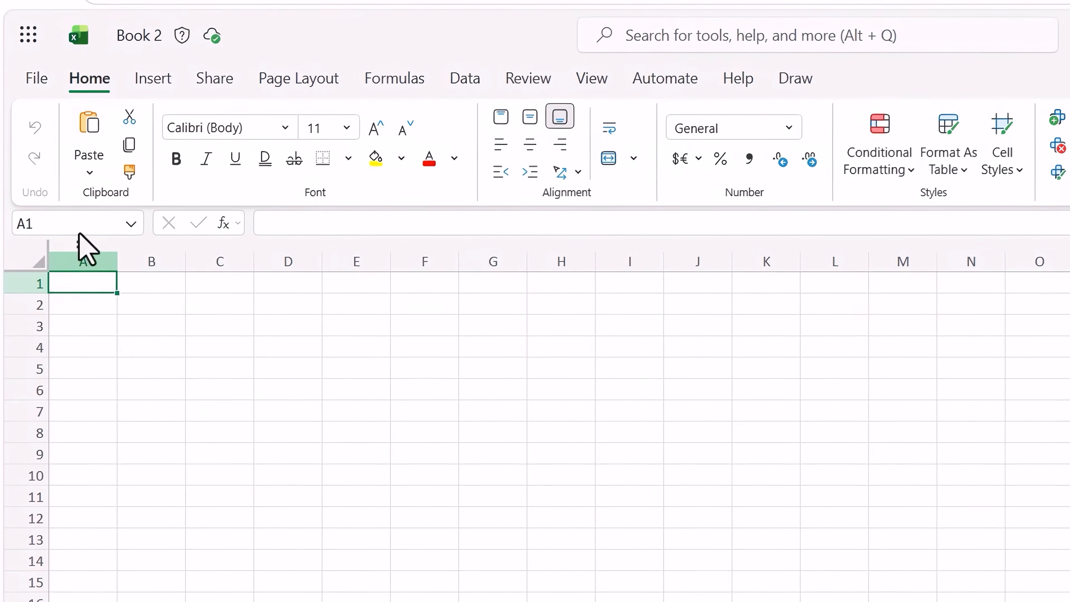
click(38, 75)
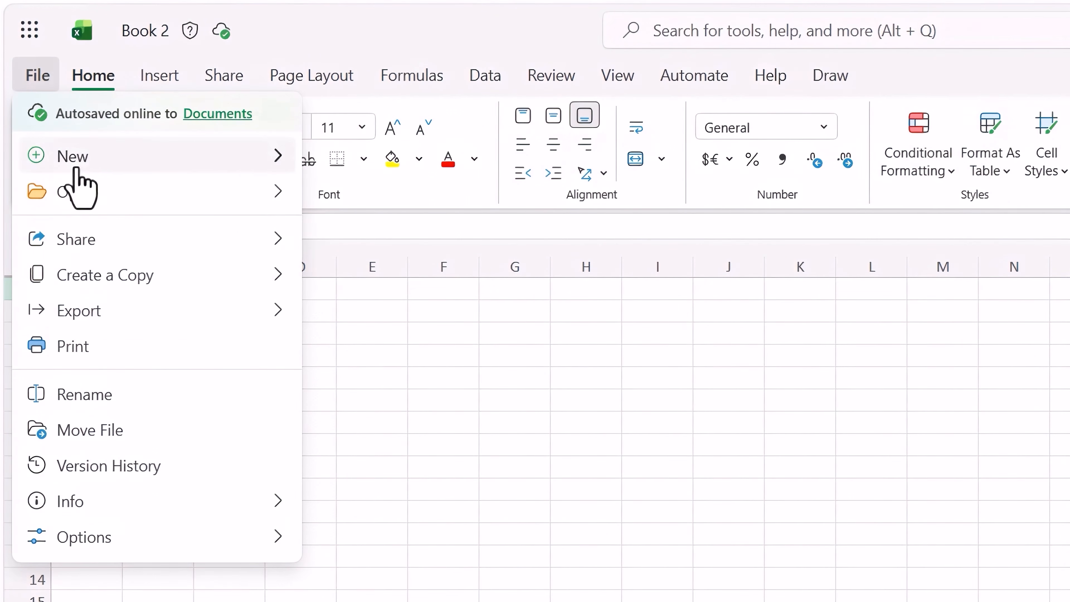
mouse_move(127, 168)
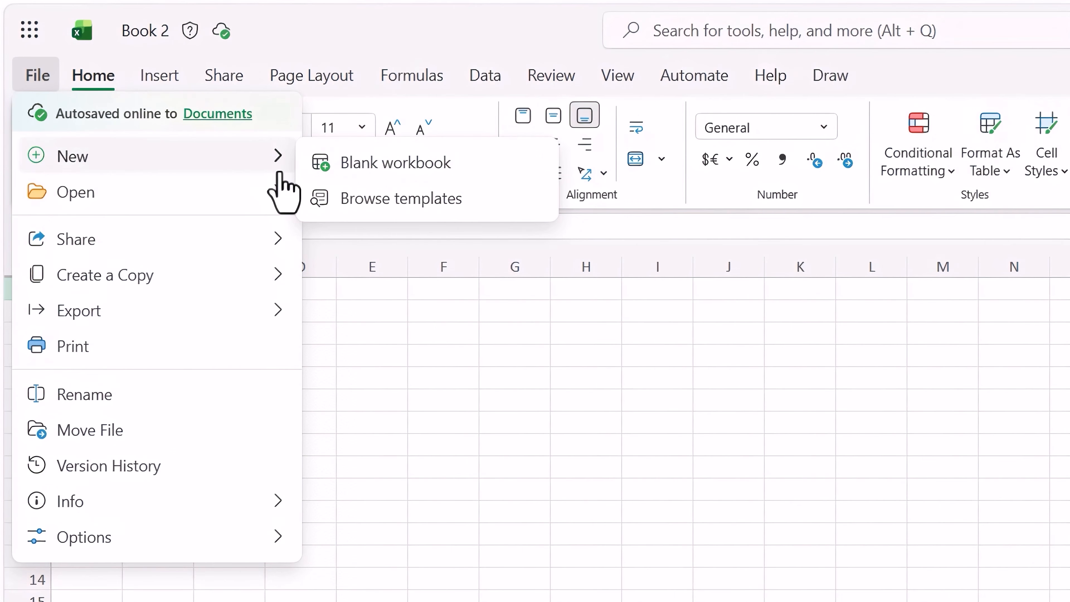
click(382, 202)
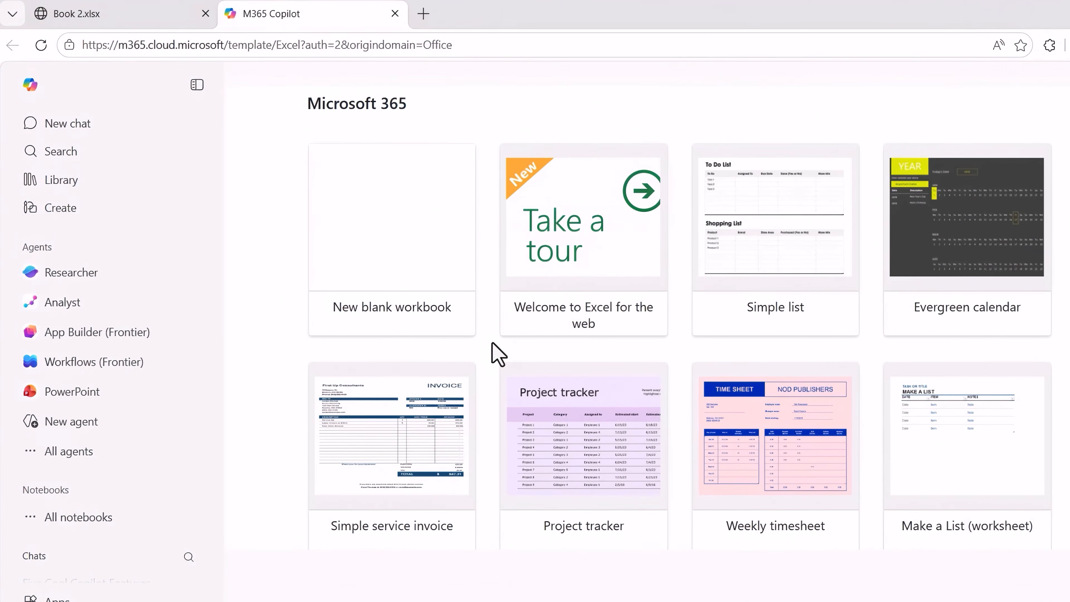
scroll(440, 314, down, 3)
scroll(498, 354, down, 10)
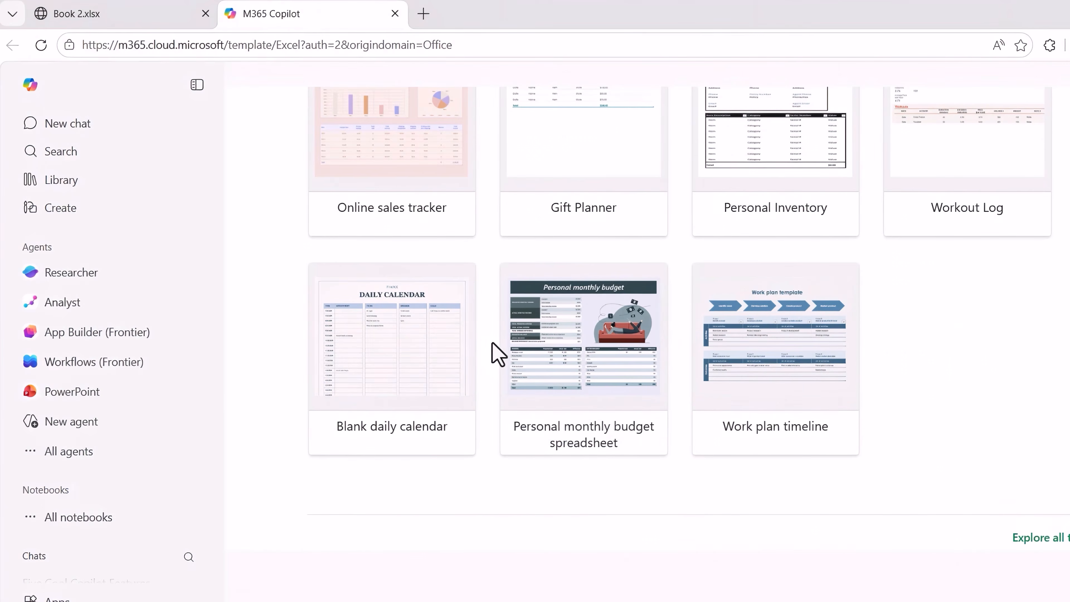
scroll(498, 354, up, 10)
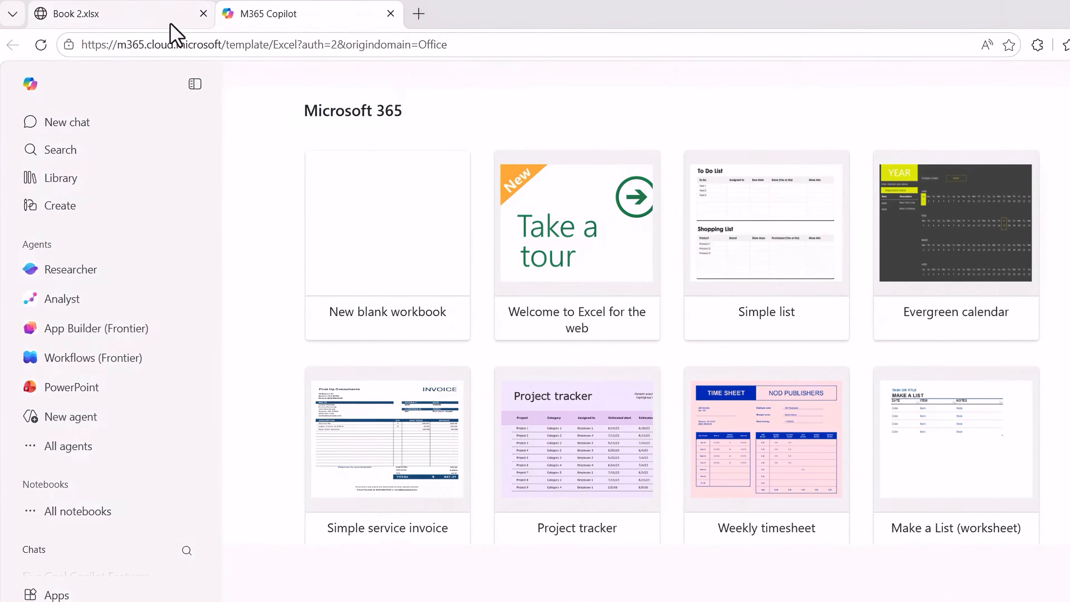
click(172, 21)
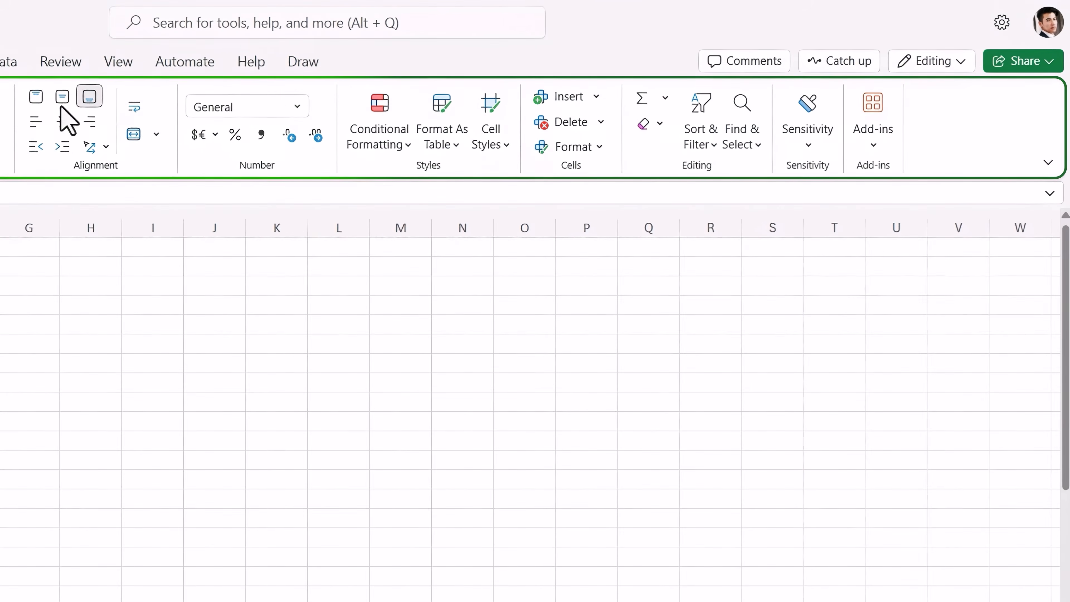
click(100, 46)
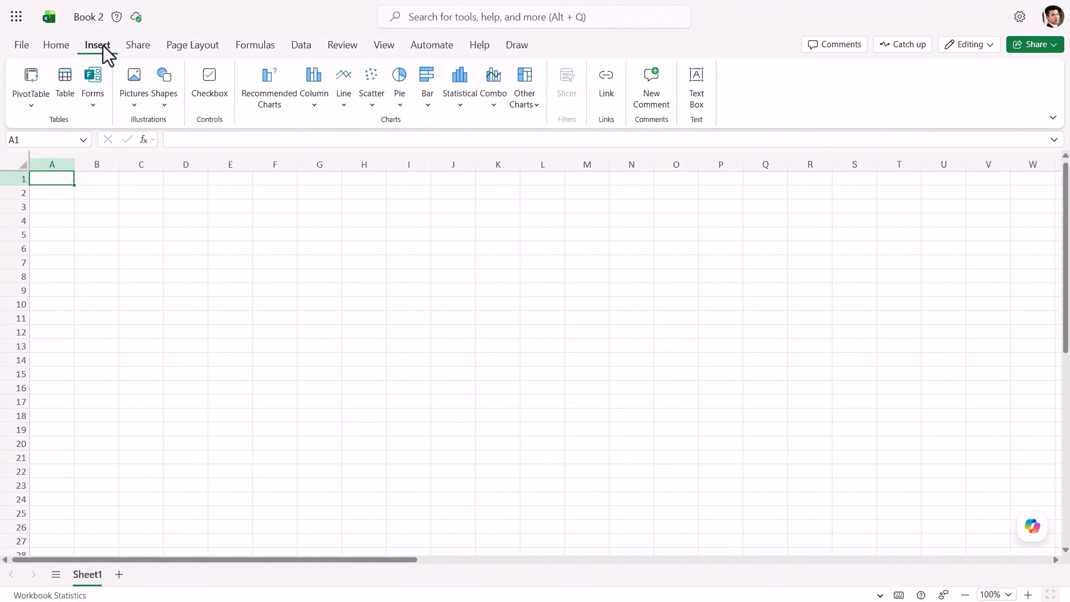
click(134, 46)
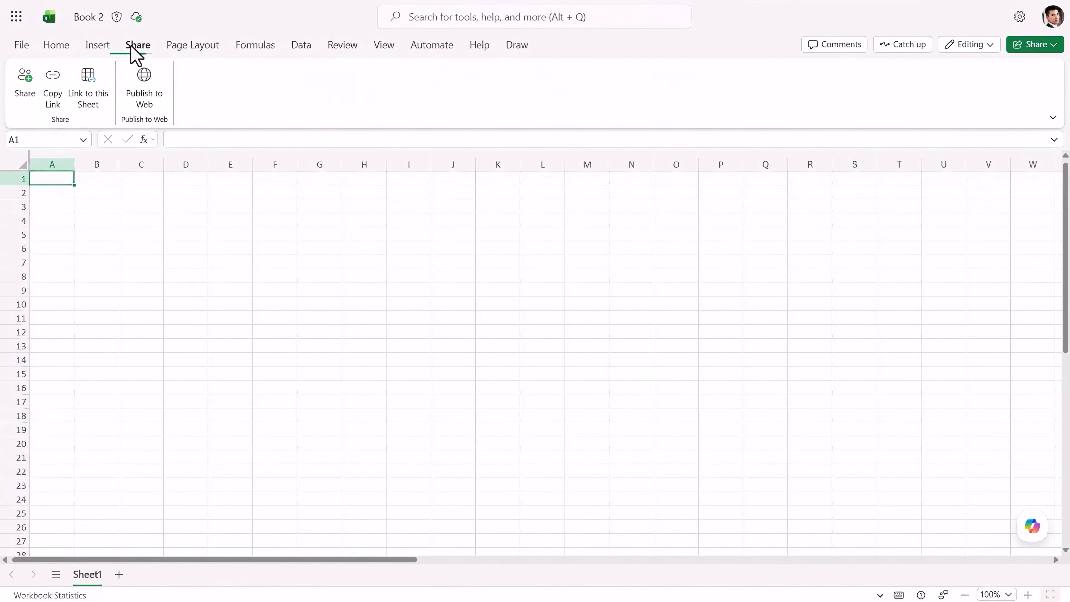
click(63, 46)
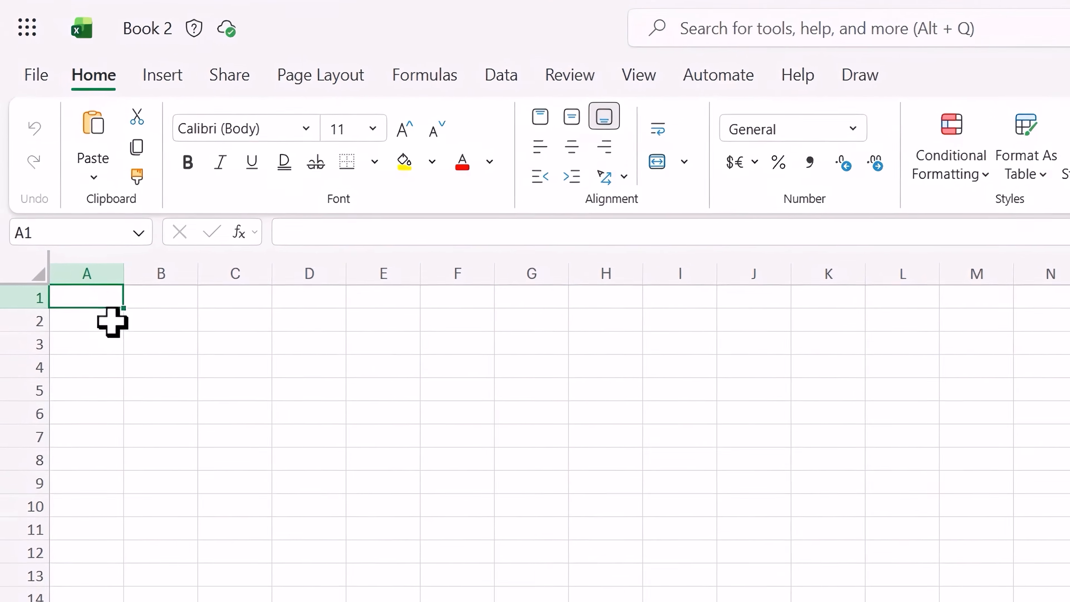
- Select the individual cells B2 and B3 and return to cell A1
click(145, 328)
click(155, 349)
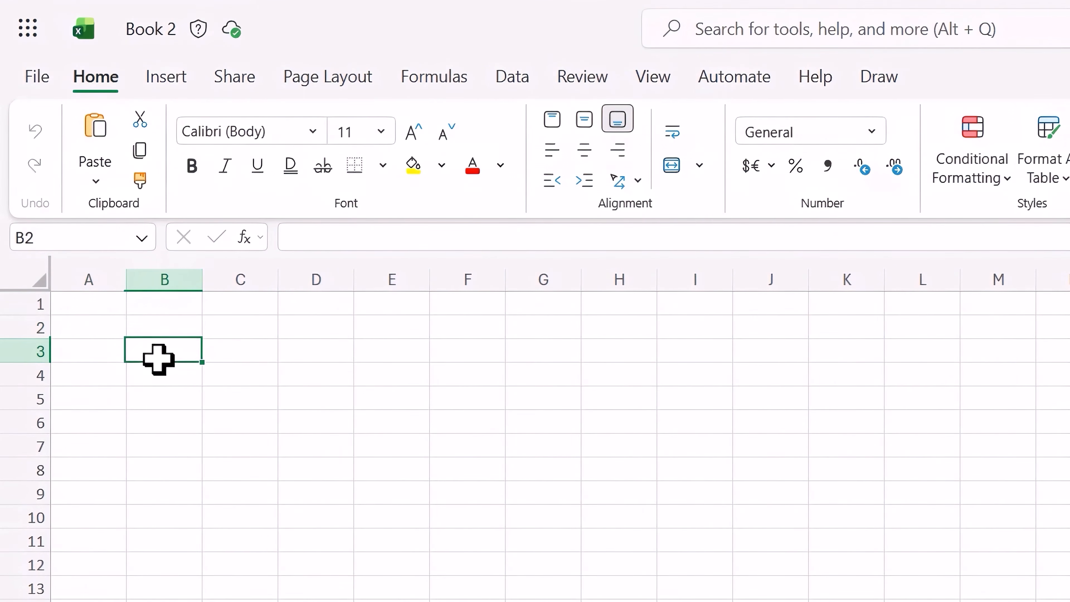
click(91, 304)
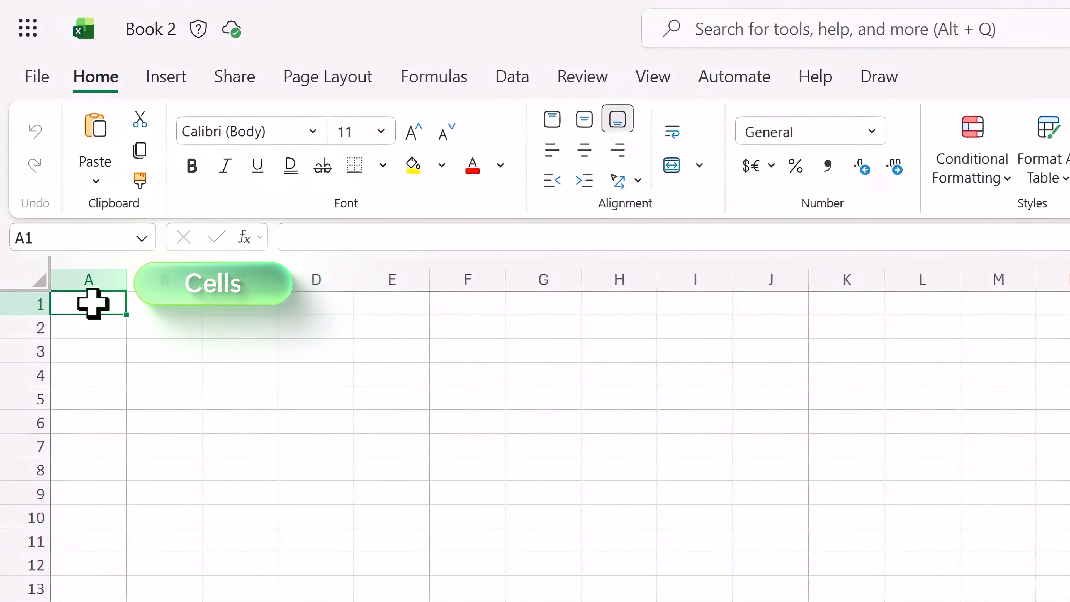
drag(93, 304, 53, 181)
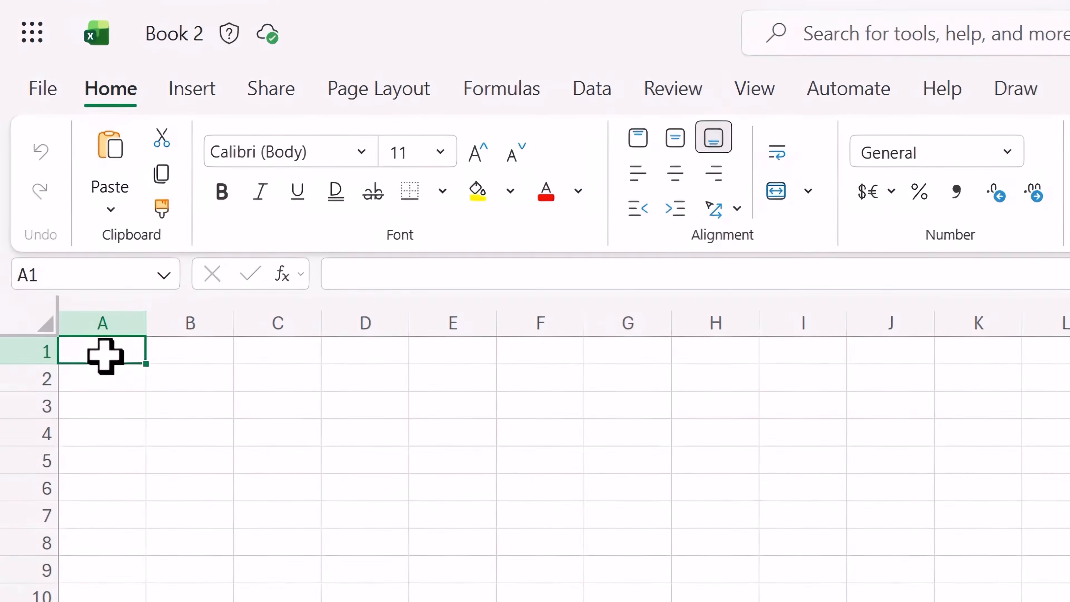
- Select all of column A, all of row 1, and the range A1:D4 one after another
click(108, 321)
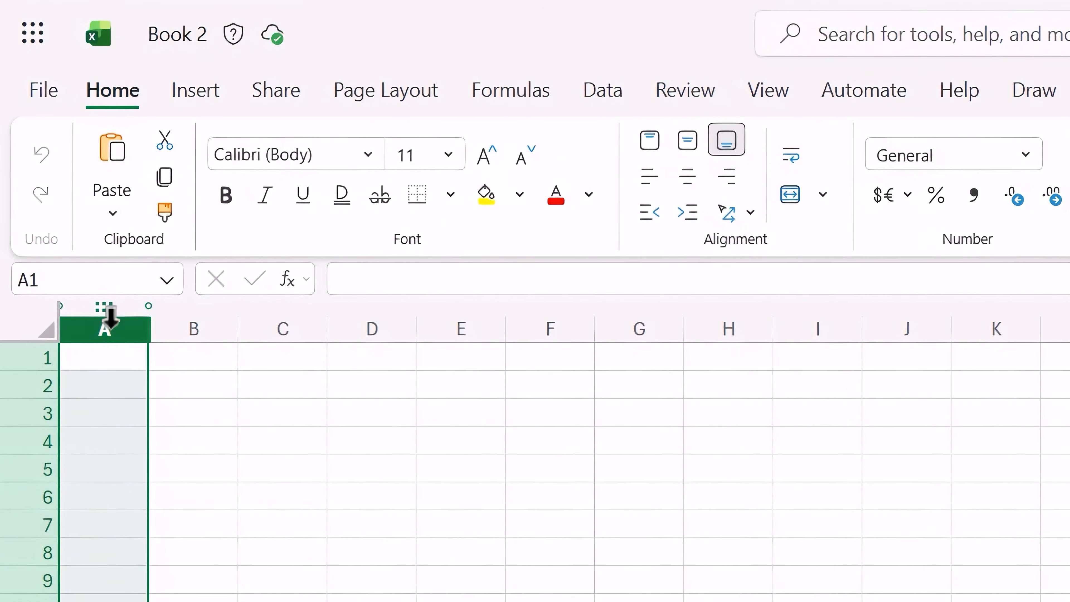
click(23, 358)
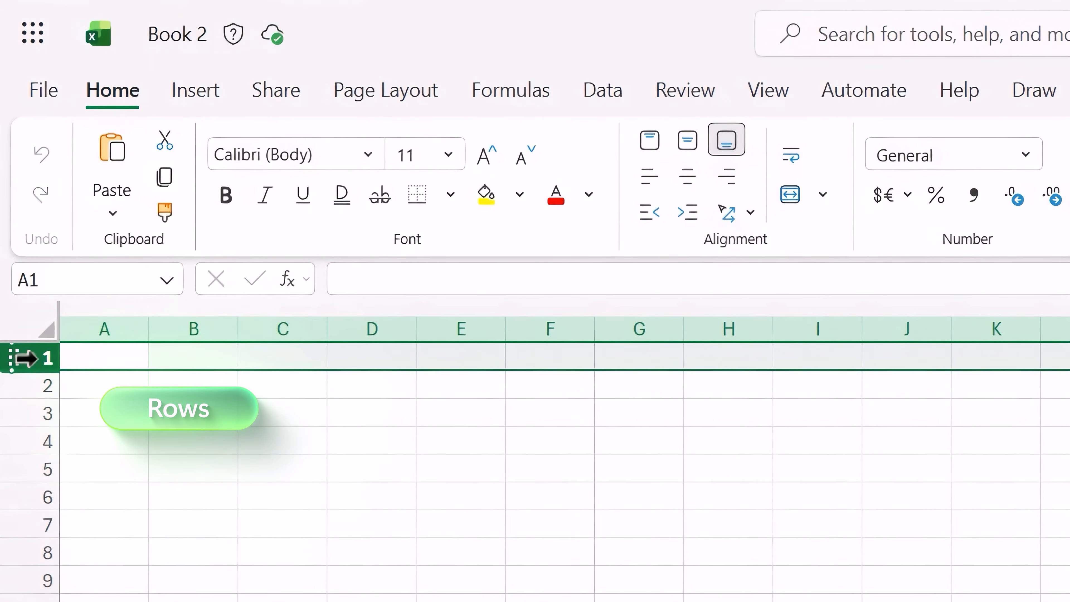
click(93, 359)
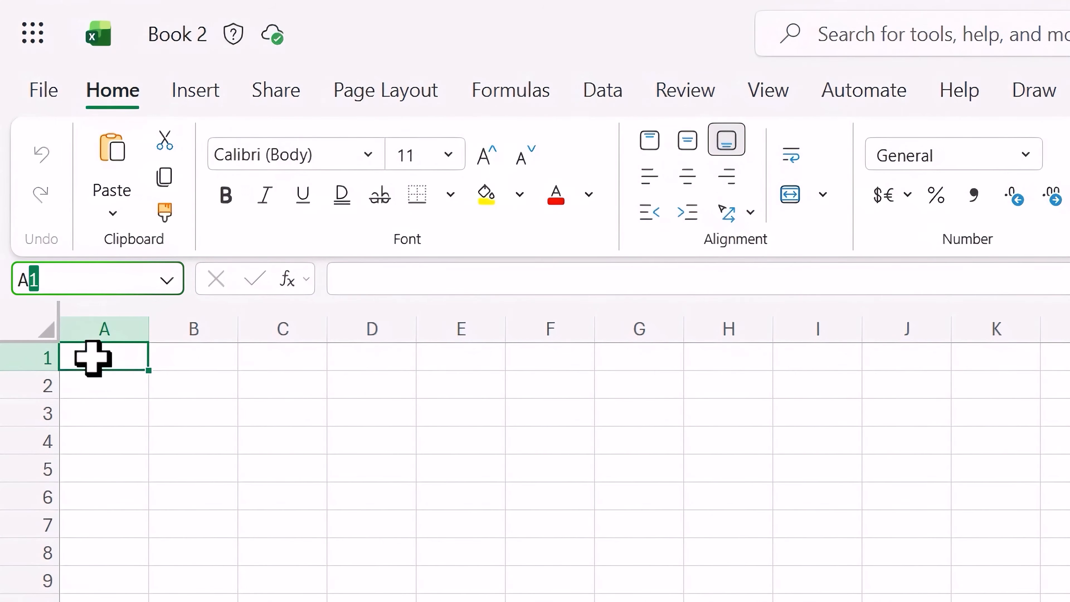
drag(92, 357, 335, 432)
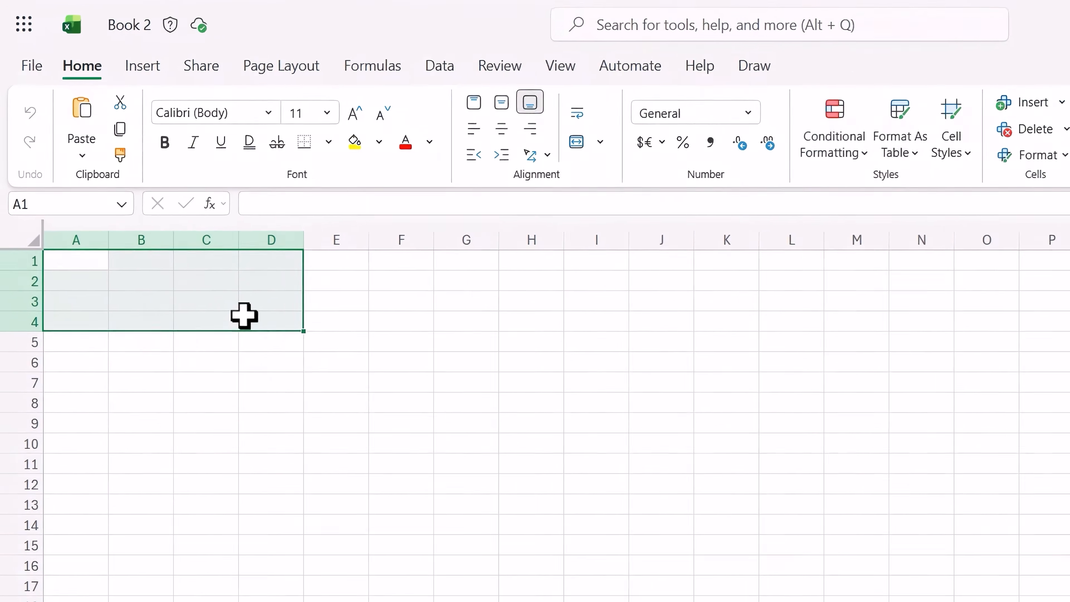
click(335, 432)
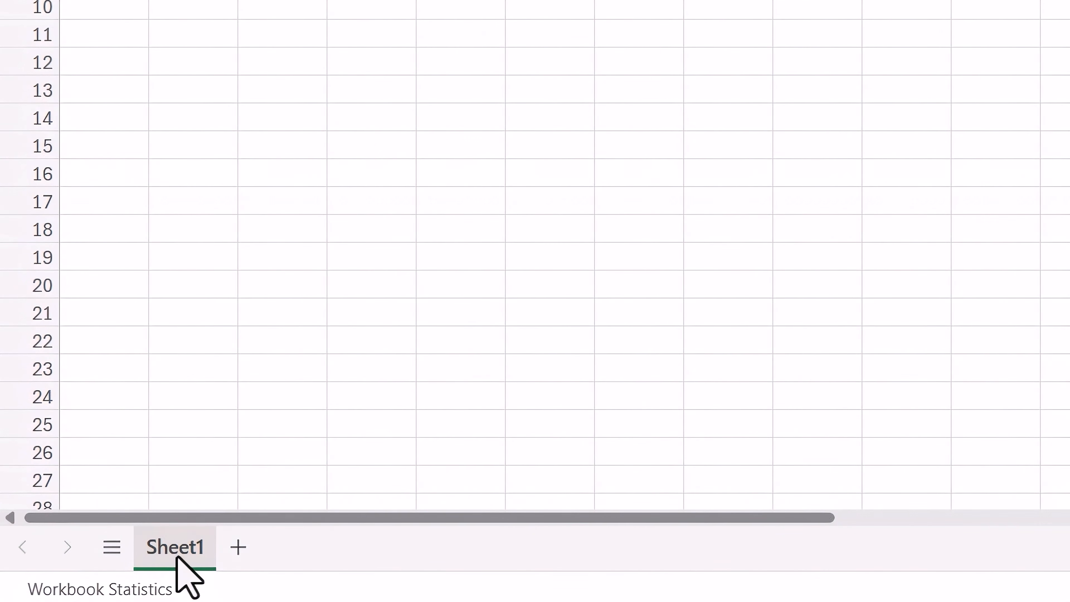
- Add a second worksheet to the workbook and return to Sheet1
click(239, 552)
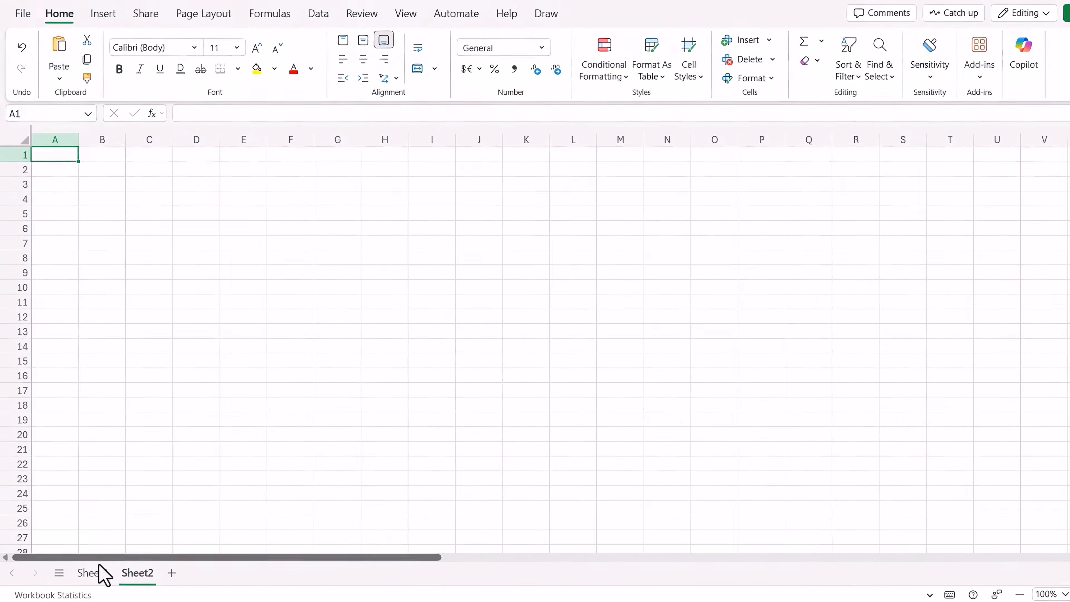
click(90, 572)
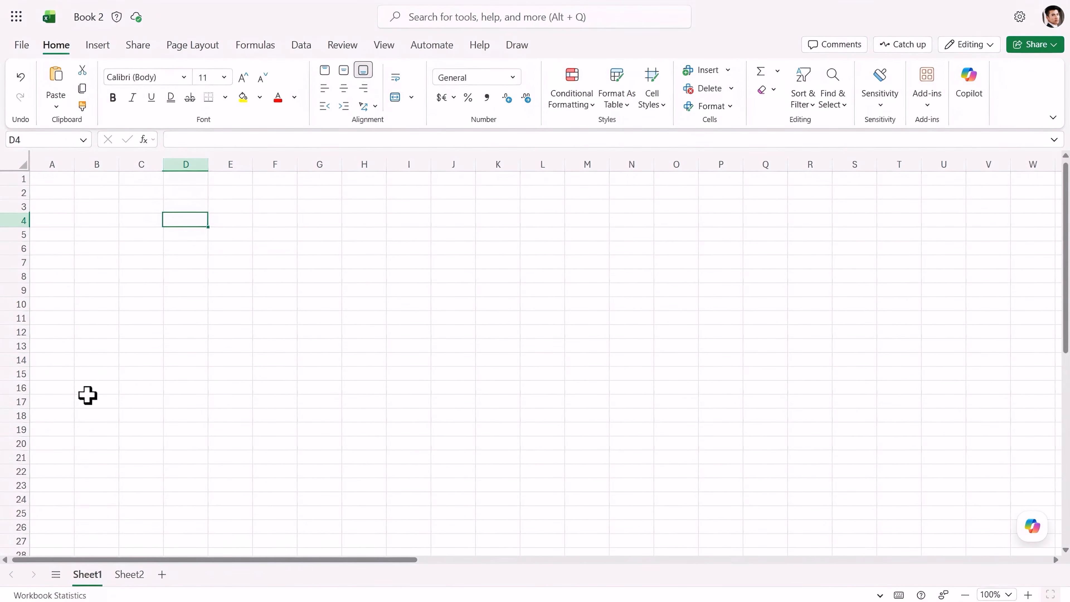
- Open the full formatting options for cell A1 and view the number format categories
click(55, 180)
right_click(55, 181)
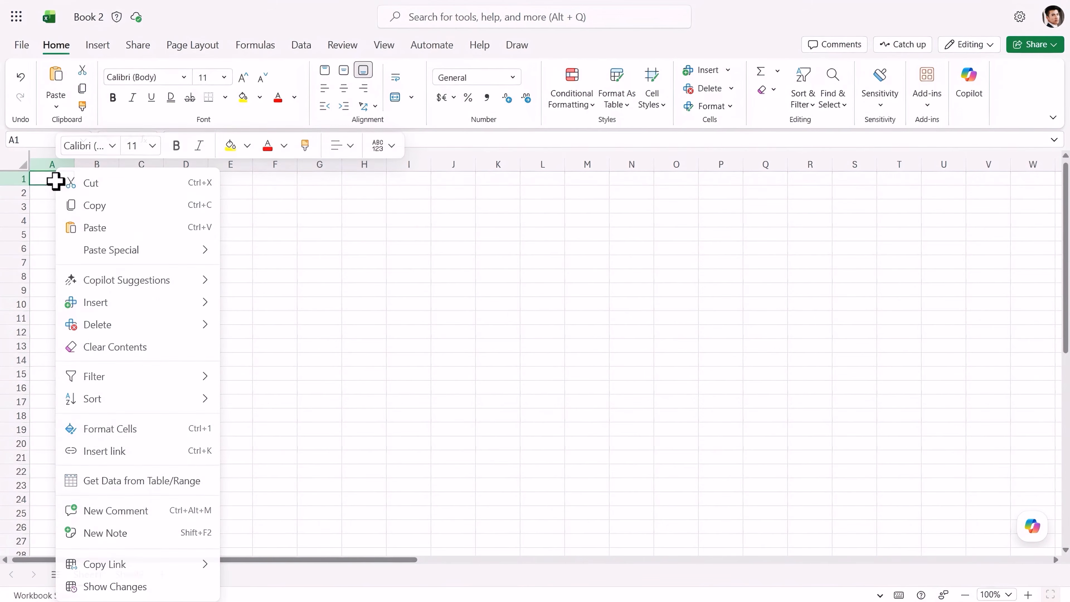
click(92, 430)
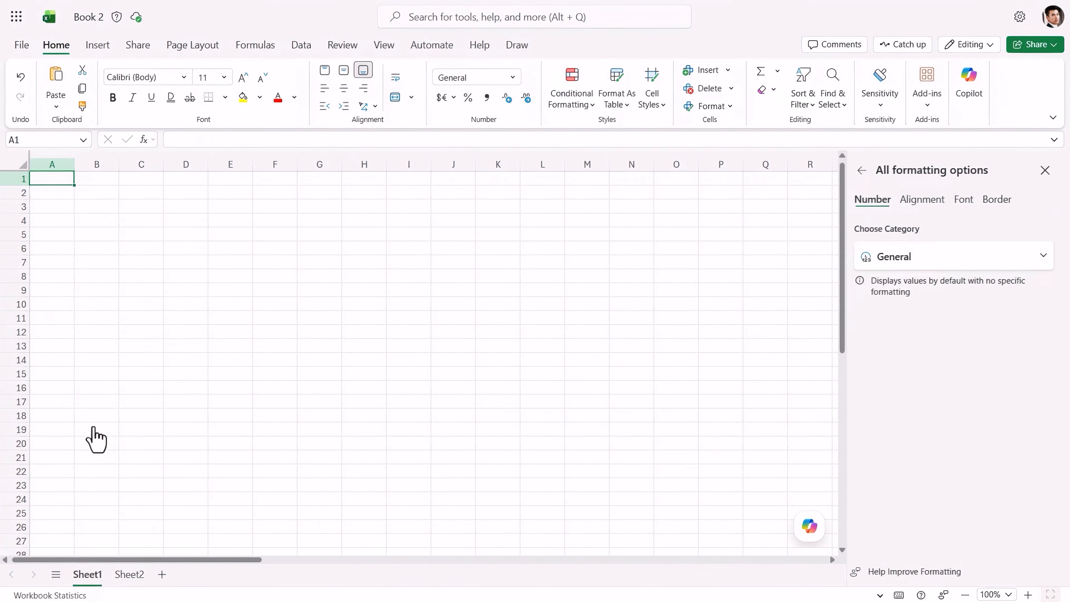
click(1047, 254)
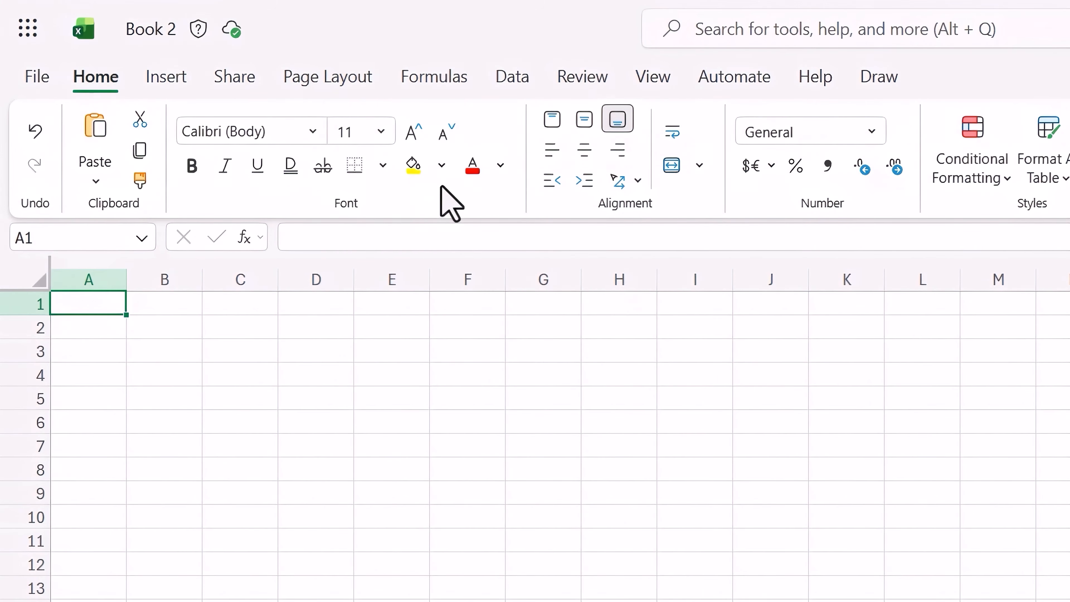
- Try a blue theme fill on cell A1 and change the cell's fill to white
click(441, 166)
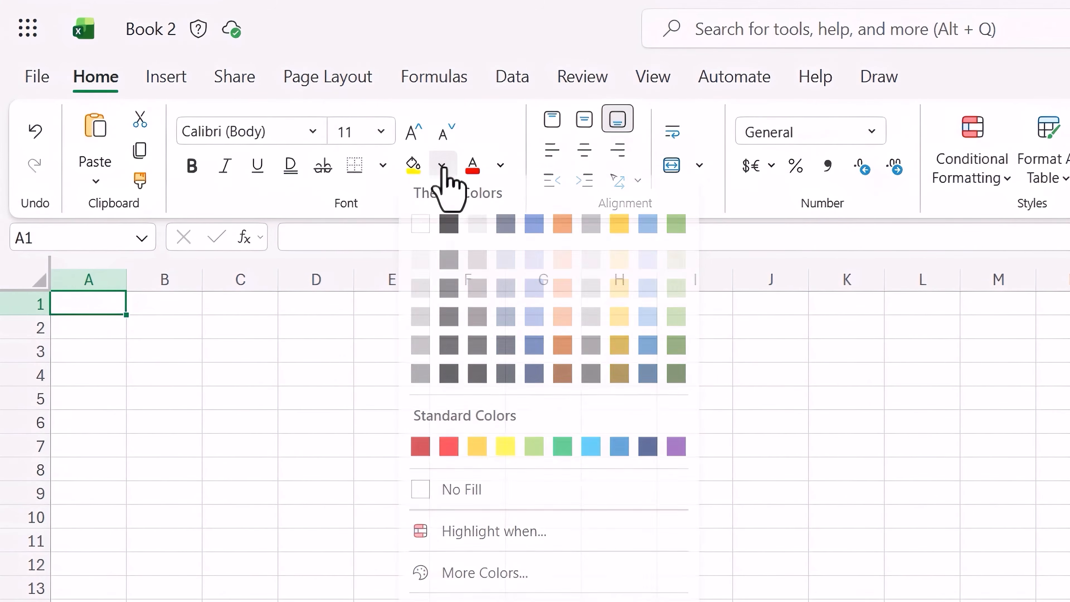
click(533, 225)
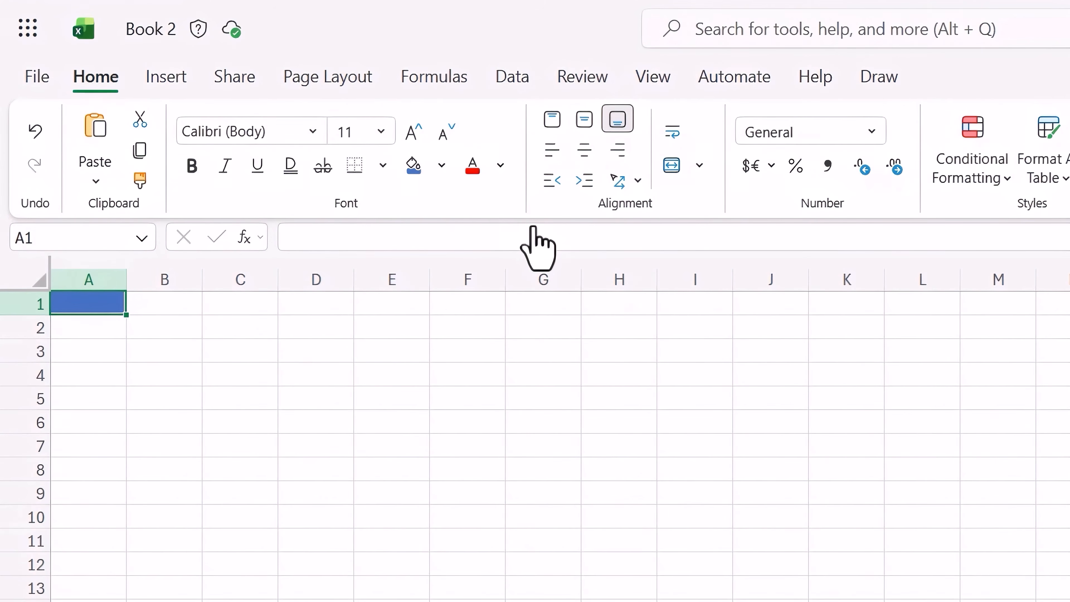
click(442, 165)
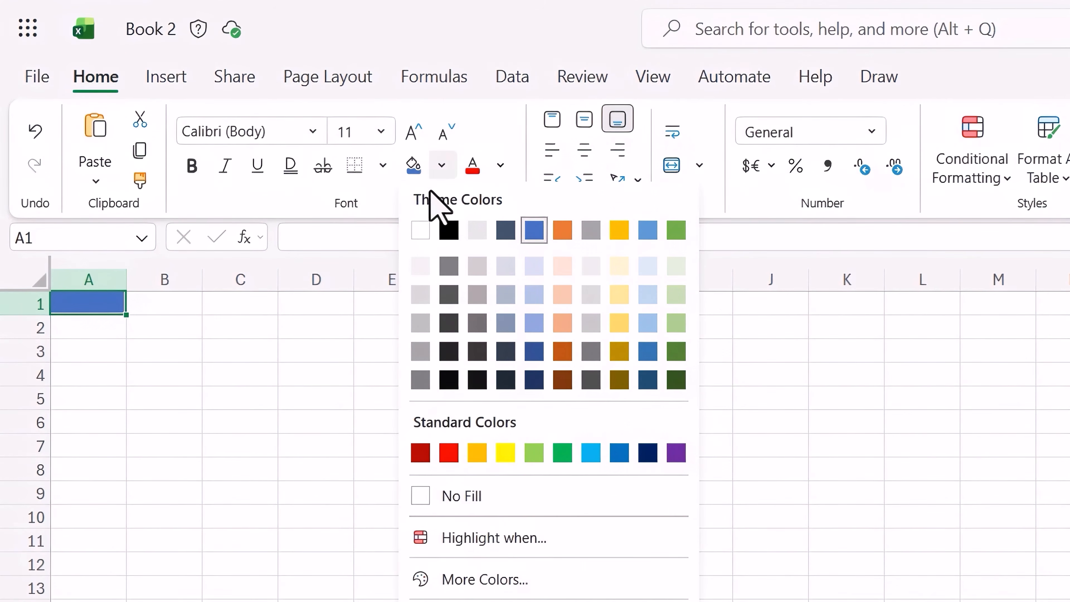
click(420, 231)
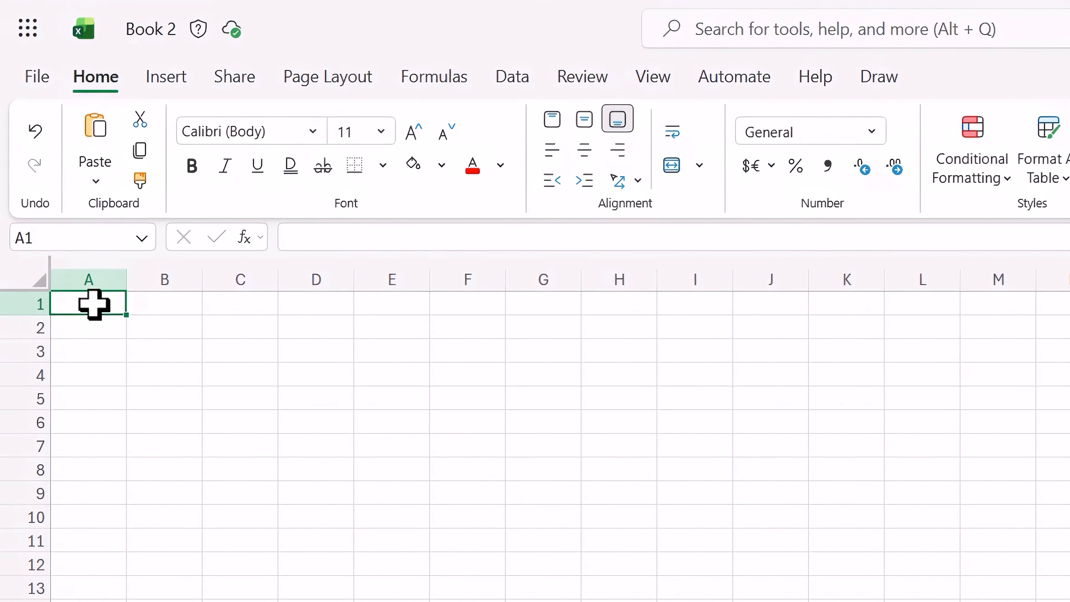
- Enter the title "Monthly Expense Tracker" in cell A1
text(Monthly Expense Tracker)
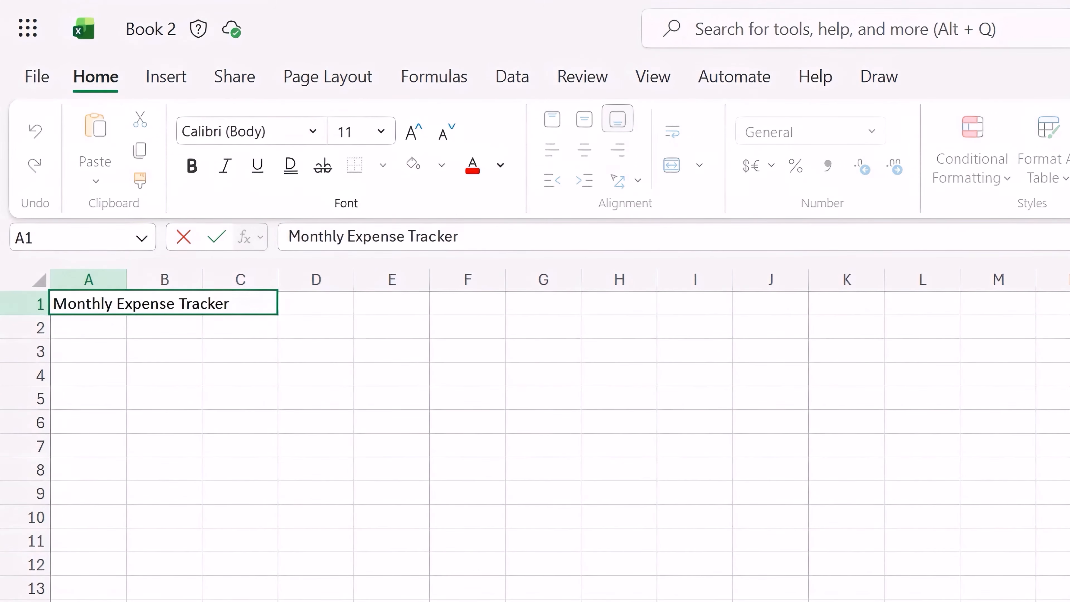
click(95, 327)
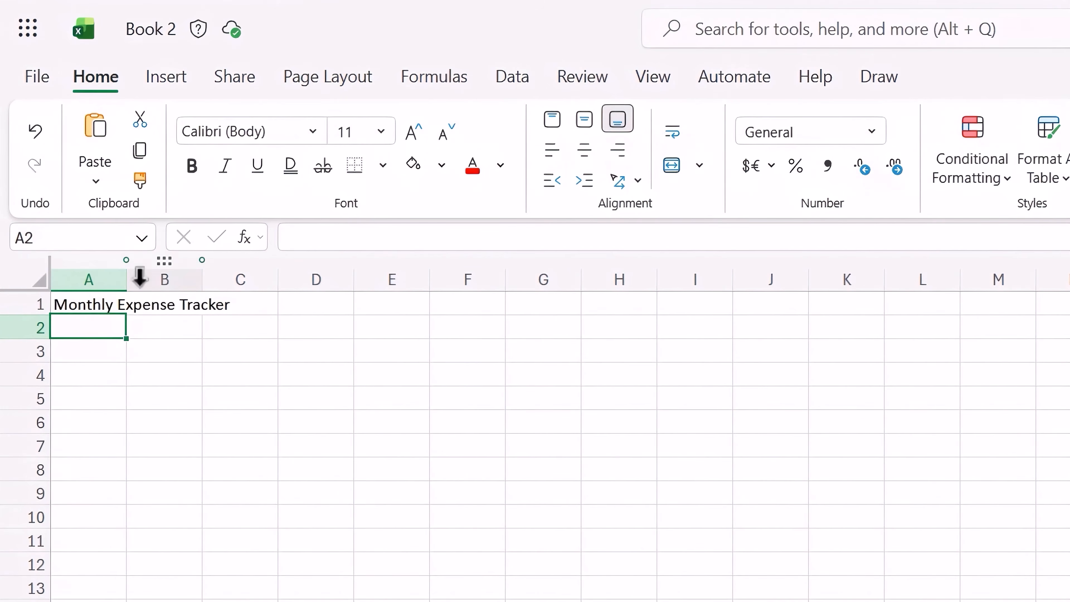
- Autofit column A to the title text and narrow it by hand to slightly wider than the default width
double_click(127, 281)
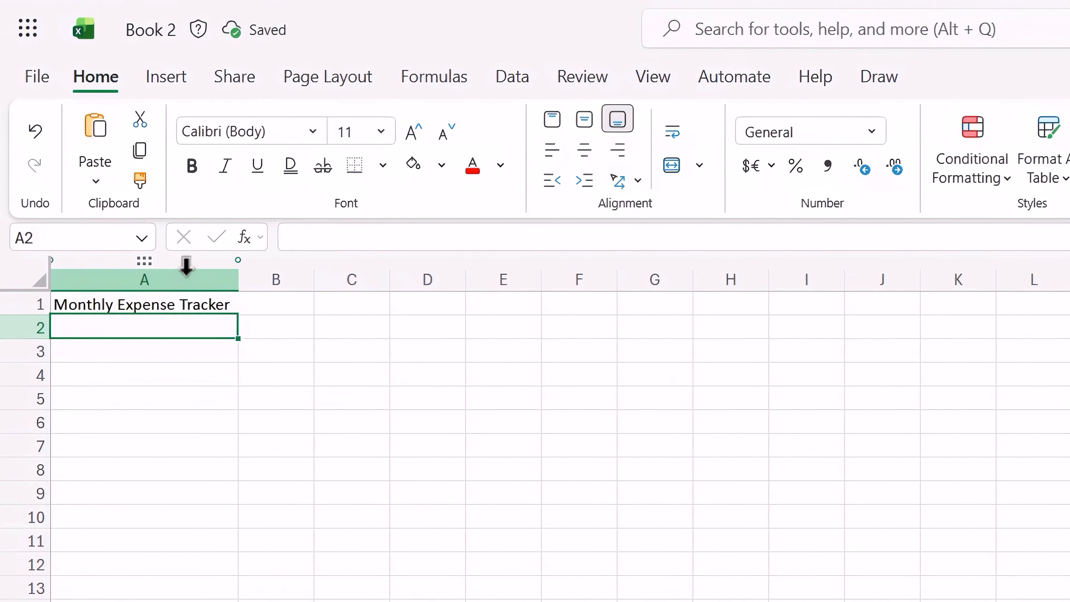
drag(233, 284, 138, 283)
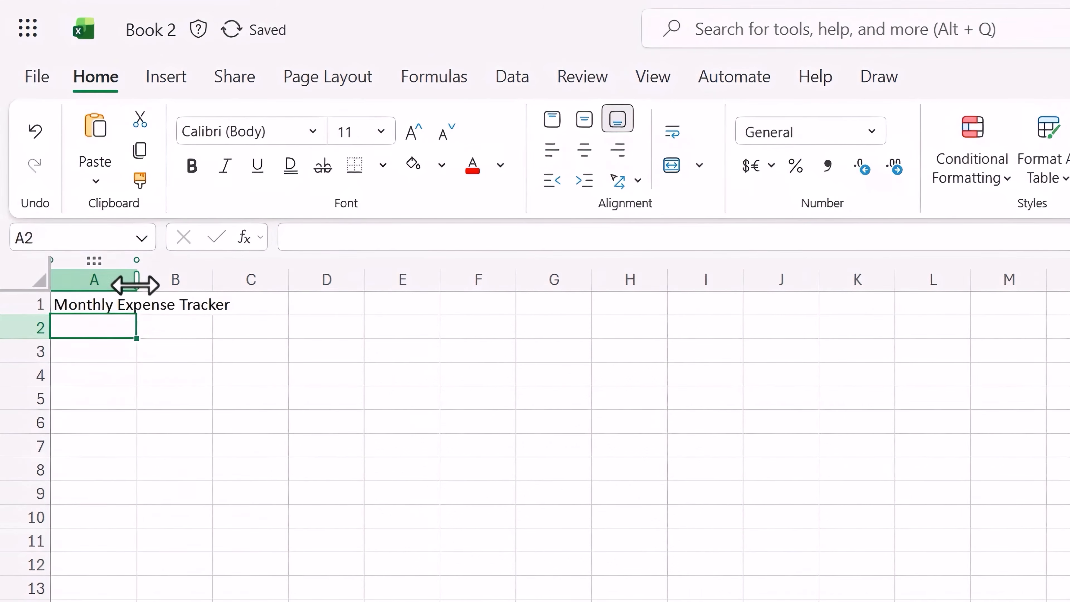
- Merge and center the "Monthly Expense Tracker" title across cells A1 to M1
click(110, 310)
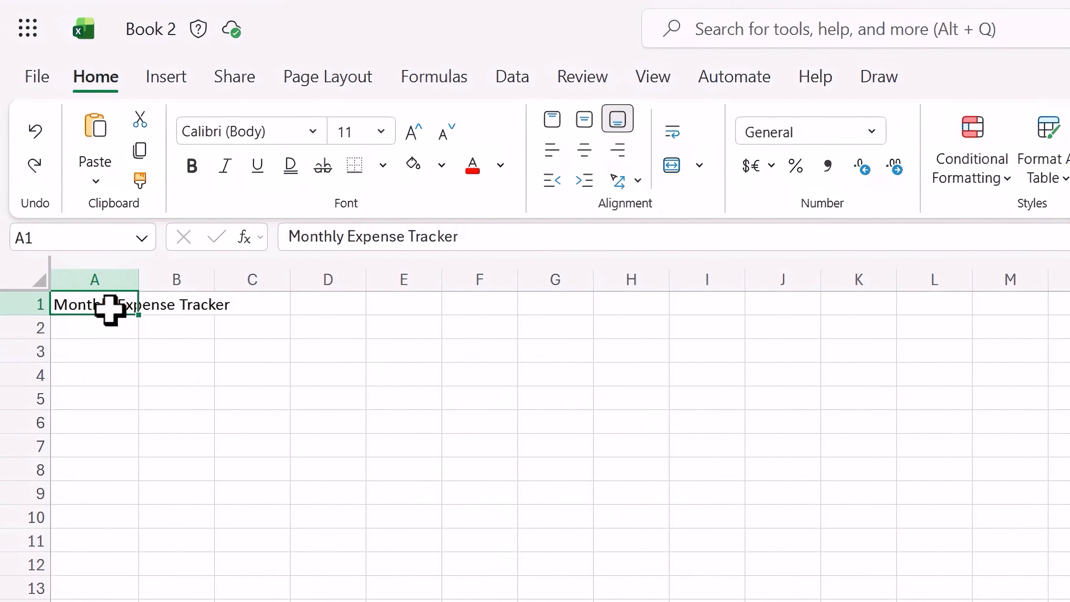
drag(994, 298, 107, 297)
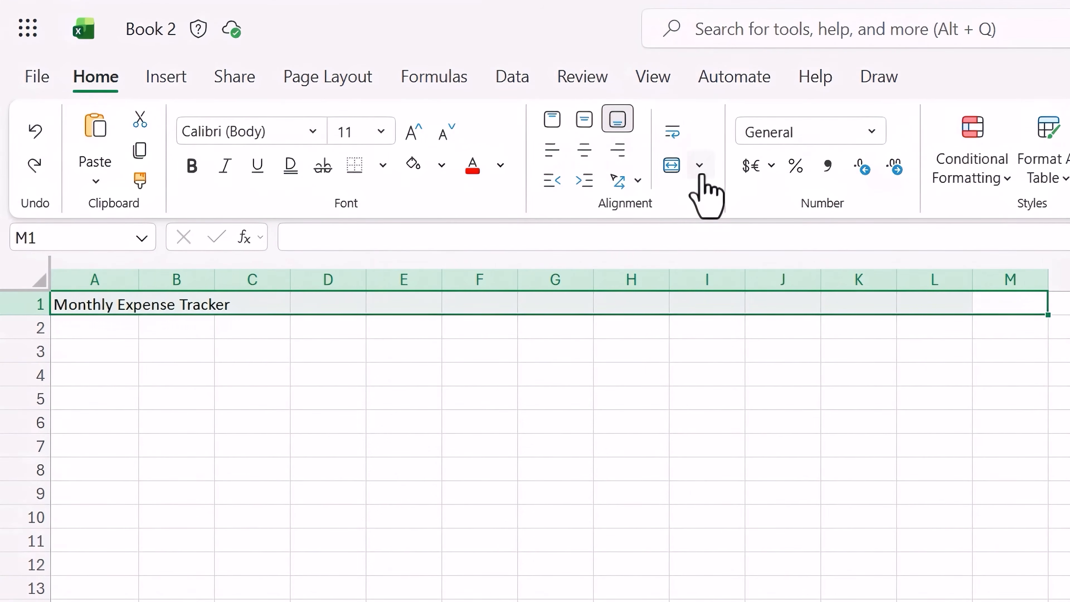
click(671, 165)
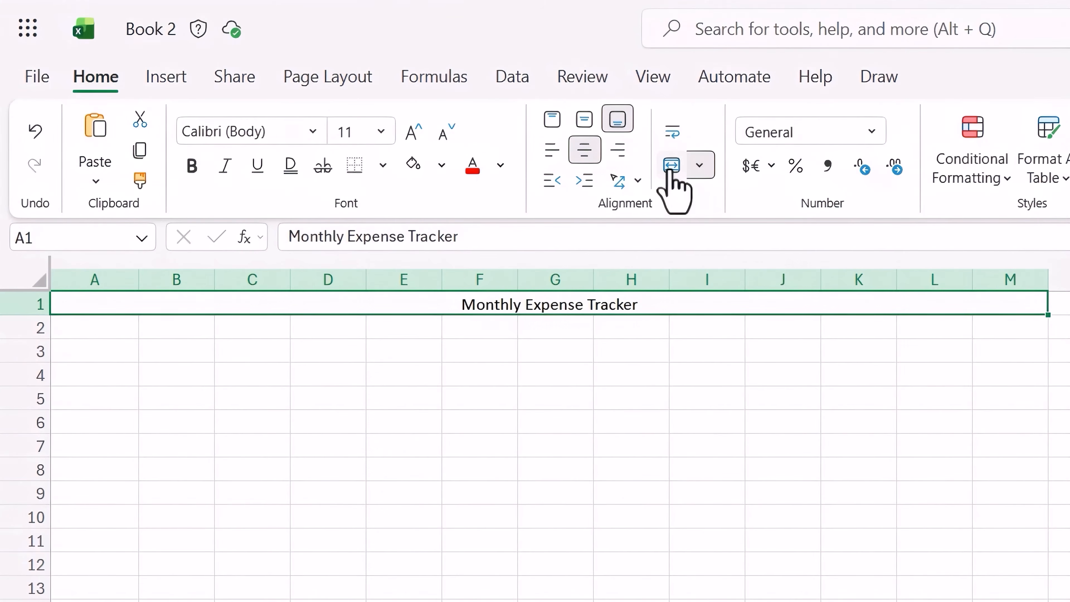
- Fill the merged title row with the standard blue color and set its font color to white
click(441, 166)
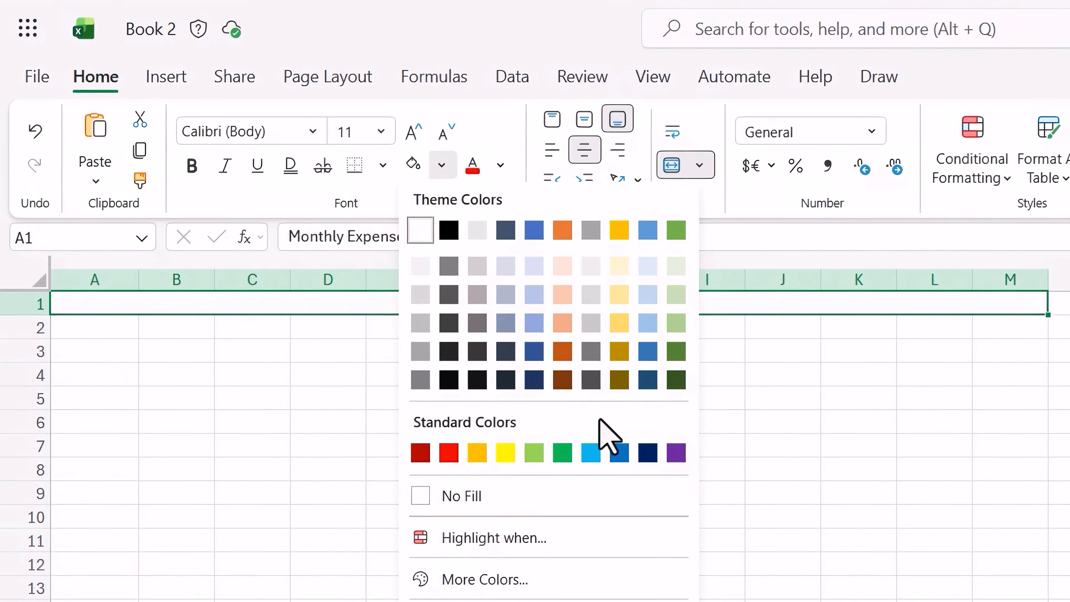
click(618, 452)
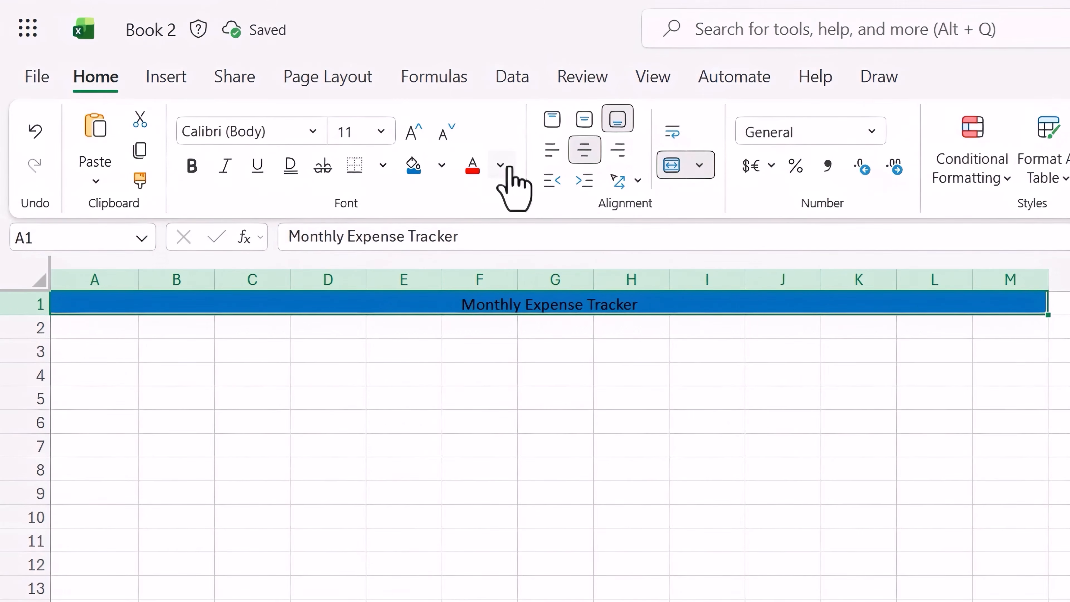
click(501, 171)
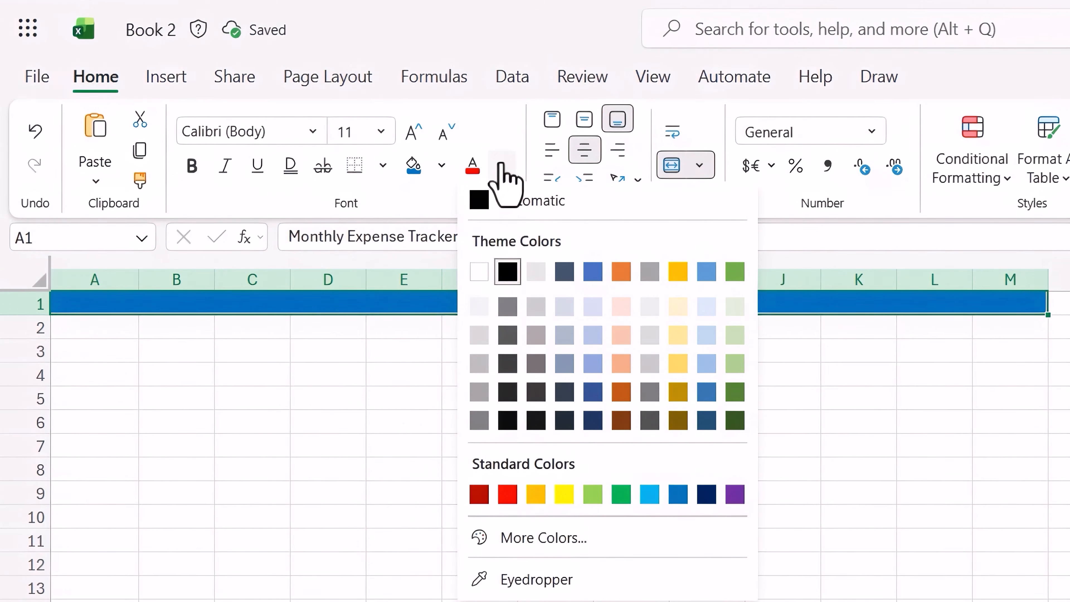
click(482, 273)
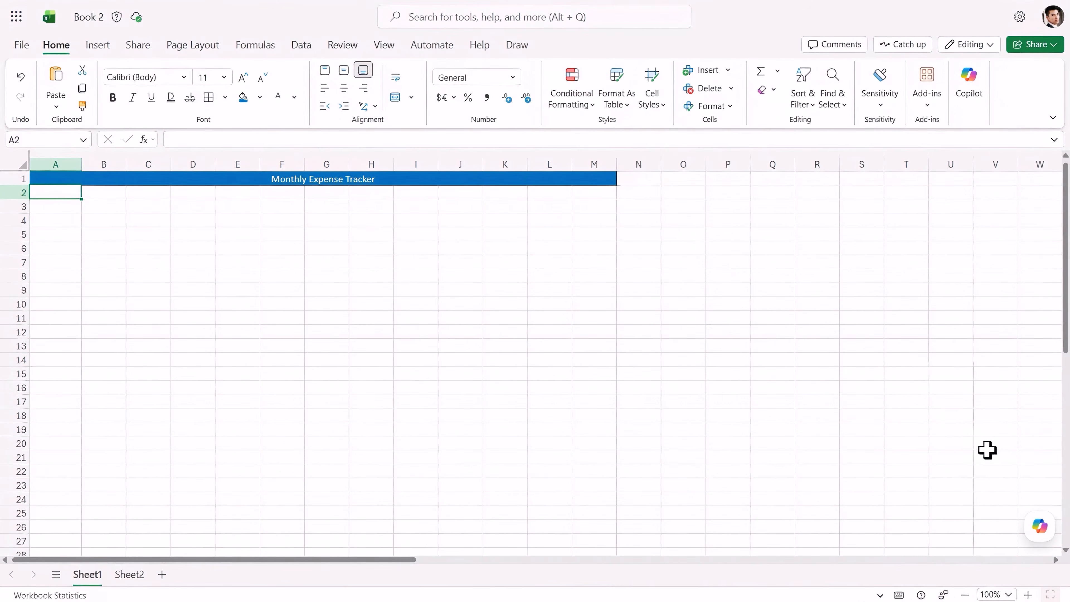
- Ask Copilot to generate one year of monthly personal finance sample data with months for columns and expense categories as rows, without total columns or rows
click(1039, 526)
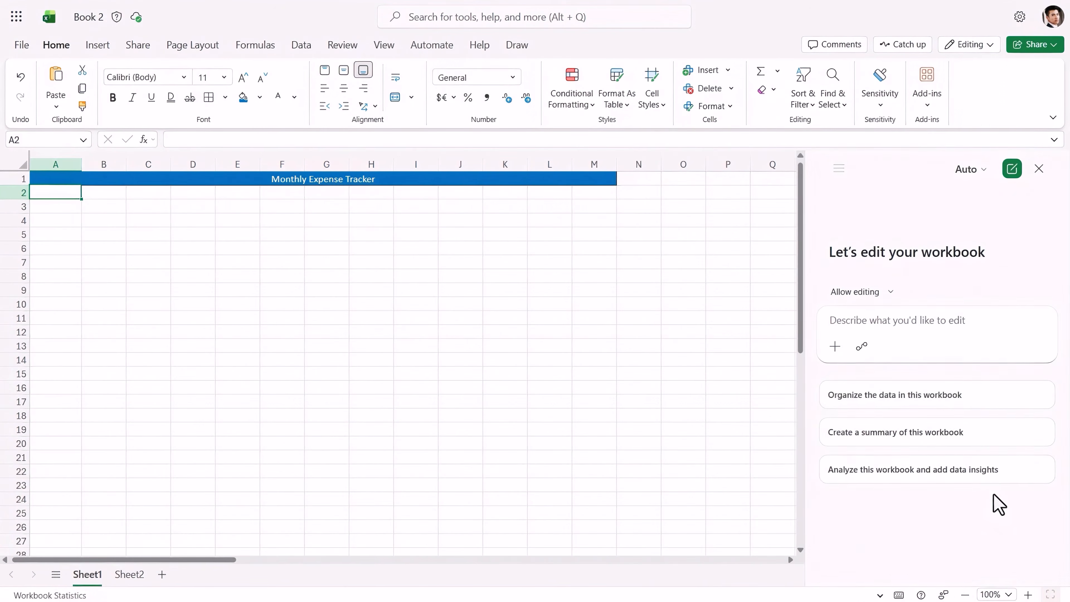
text(Gener)
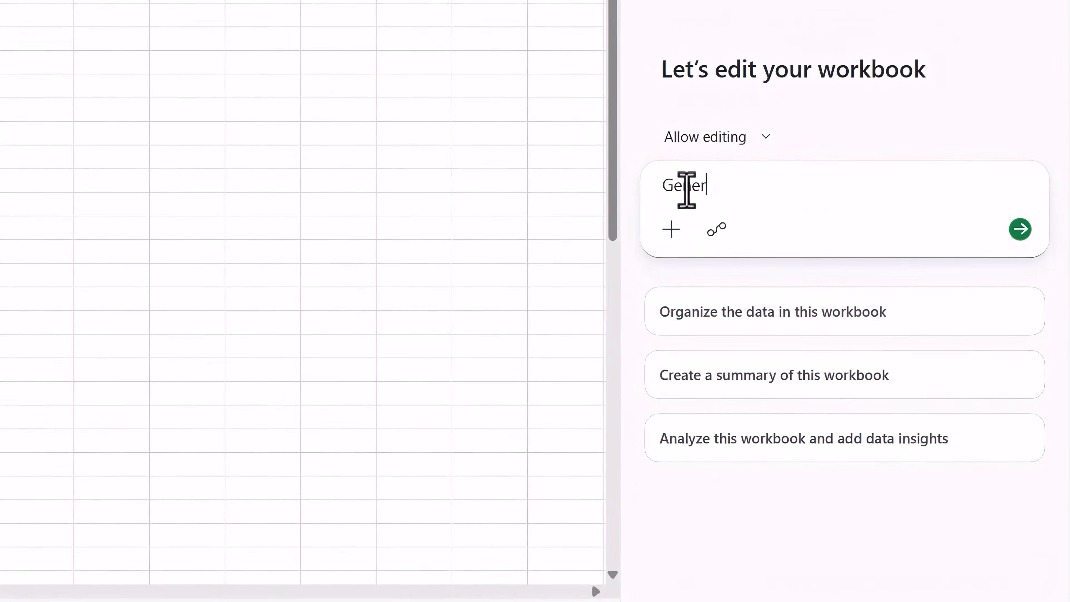
text(ate monthly personal finance data )
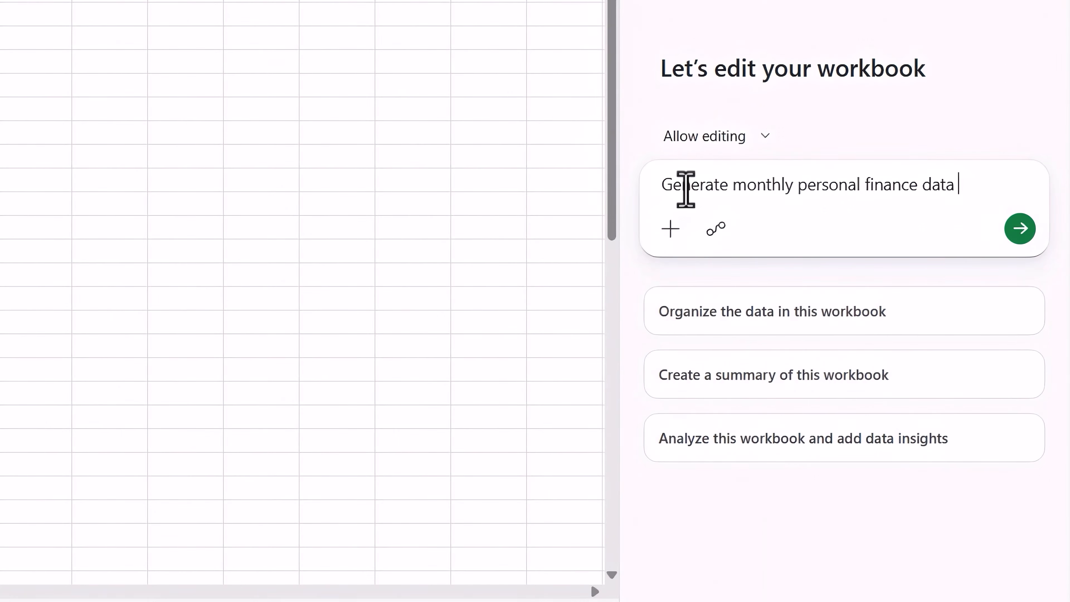
text(for one year with months for colum)
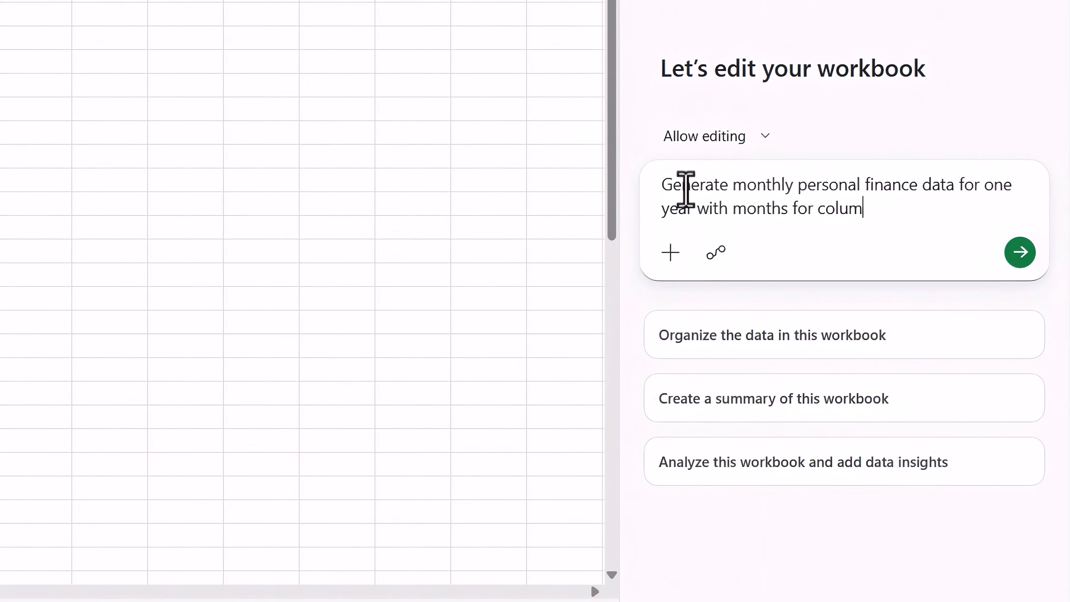
text(ns and expense categories as r)
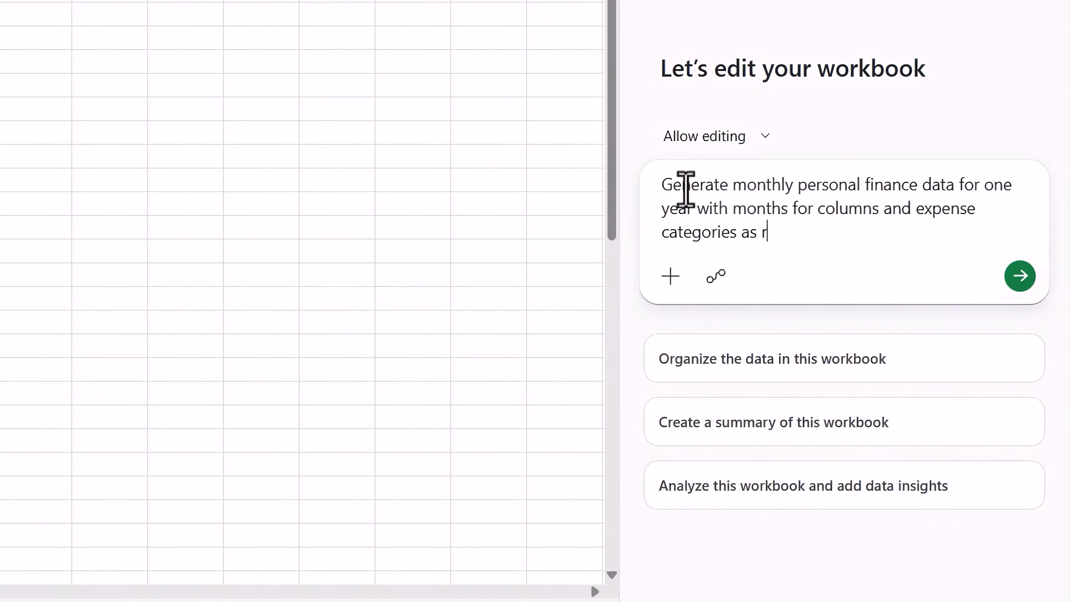
text(ows including sample data. )
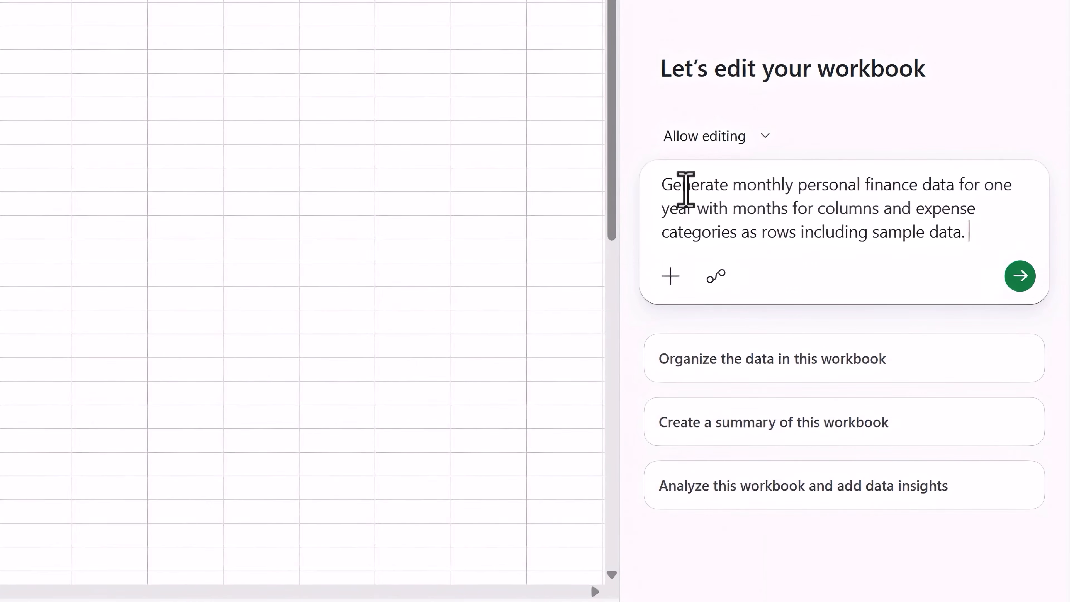
text(Do not add columns or rows with totals.)
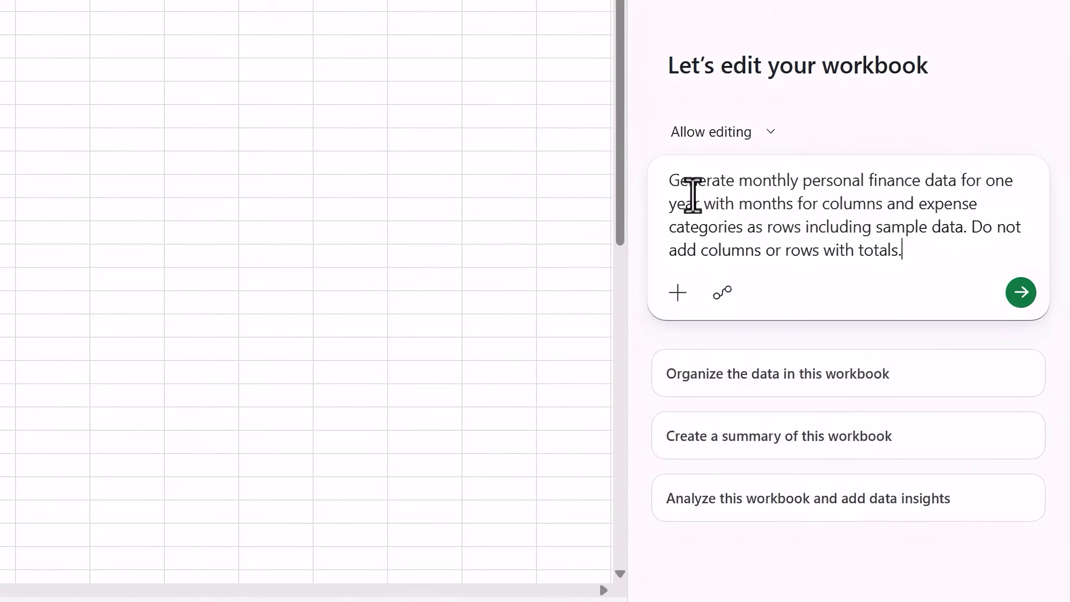
key(Return)
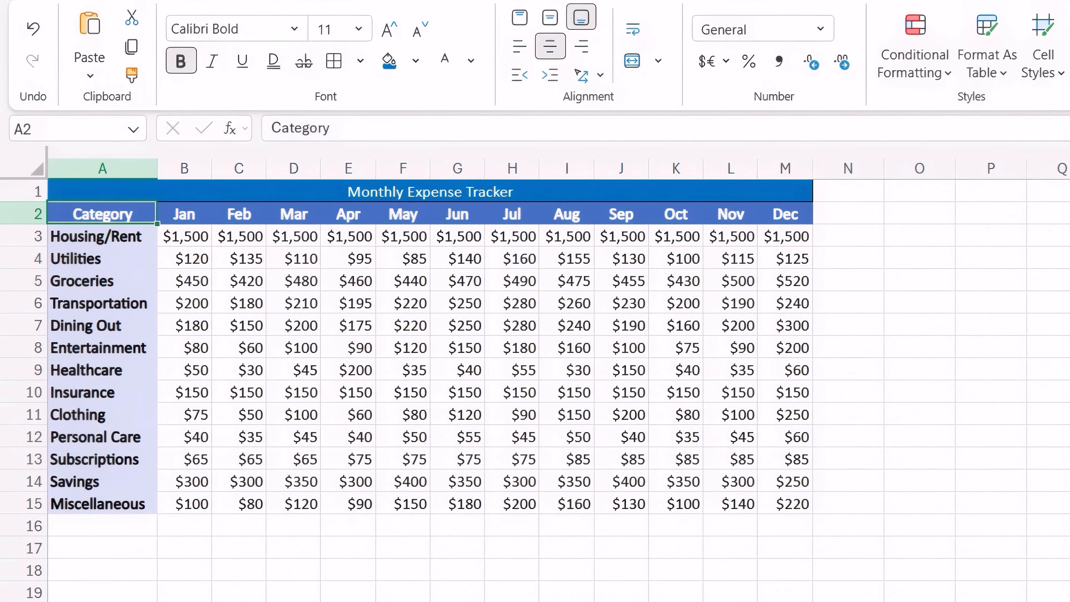
drag(89, 215, 80, 503)
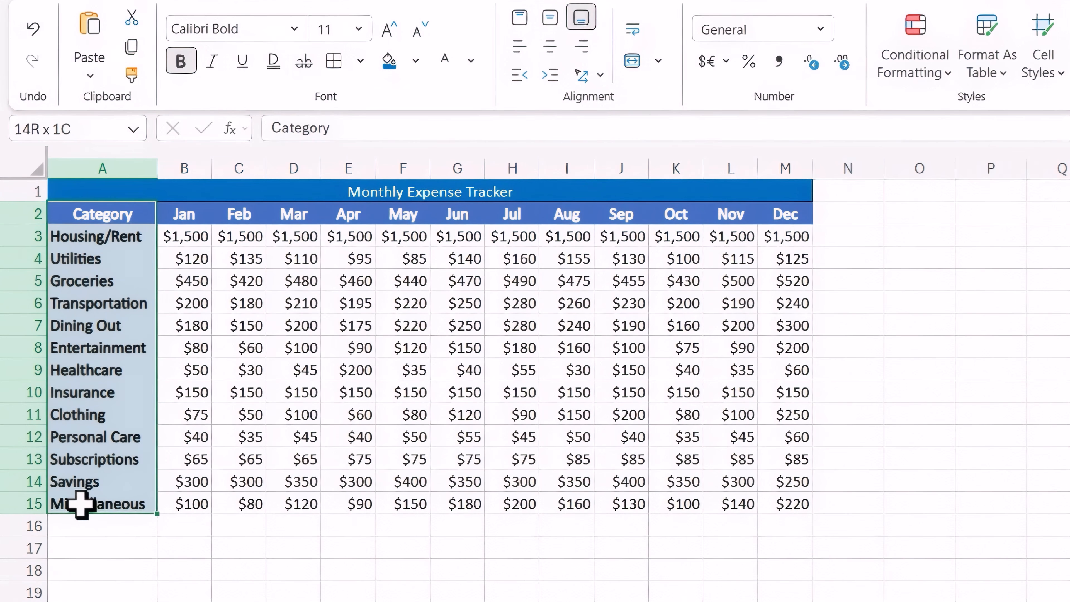
drag(185, 236, 771, 497)
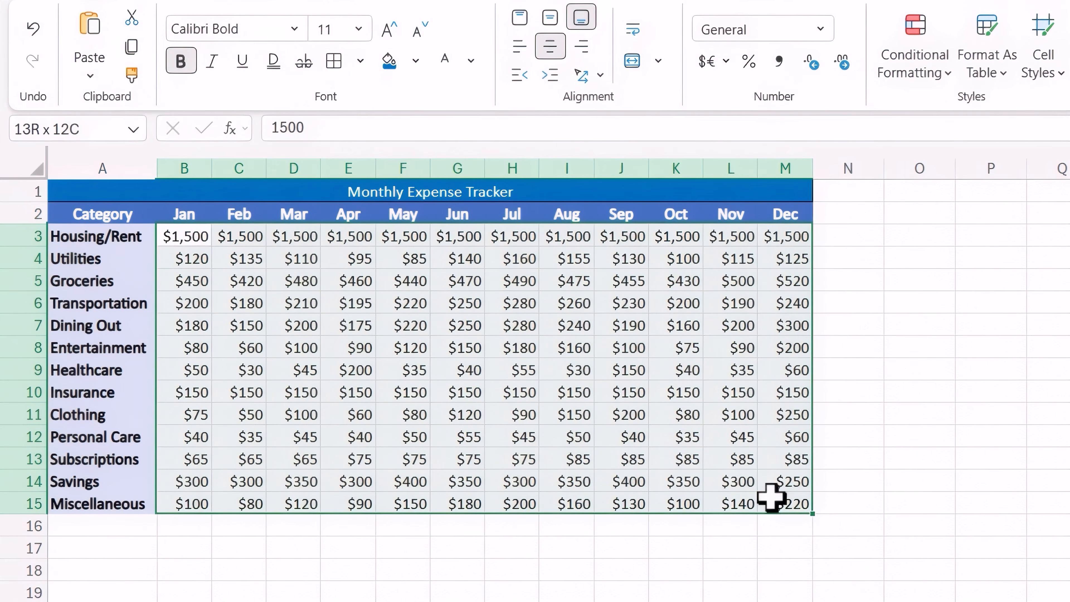
drag(770, 497, 770, 497)
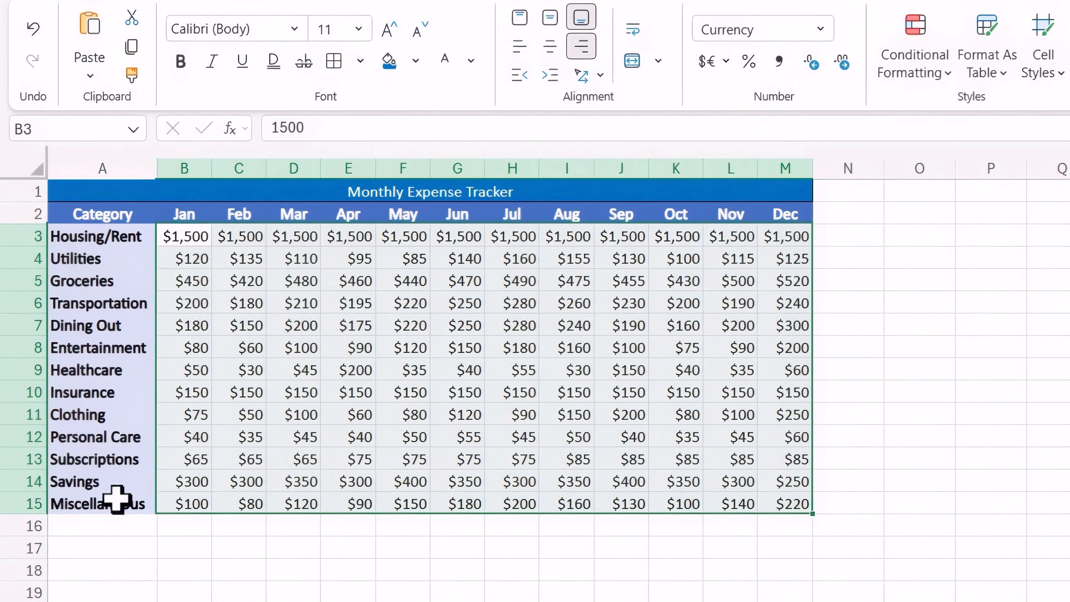
- Add a "Car Payment" category in cell A16 with 300 for January and fill that amount across through December
click(79, 523)
text(Car Payment)
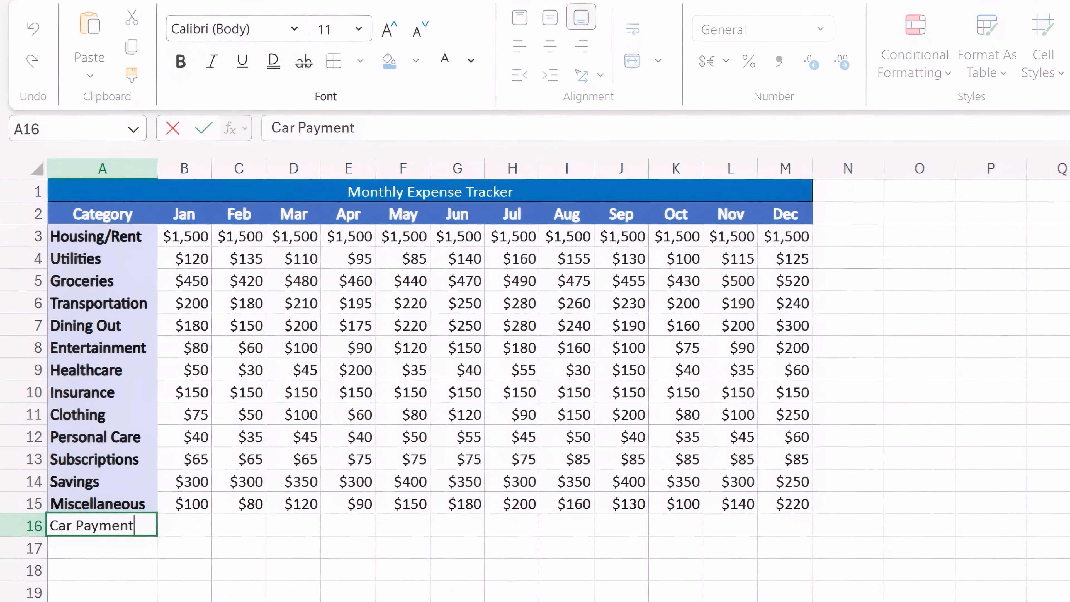
key(Tab)
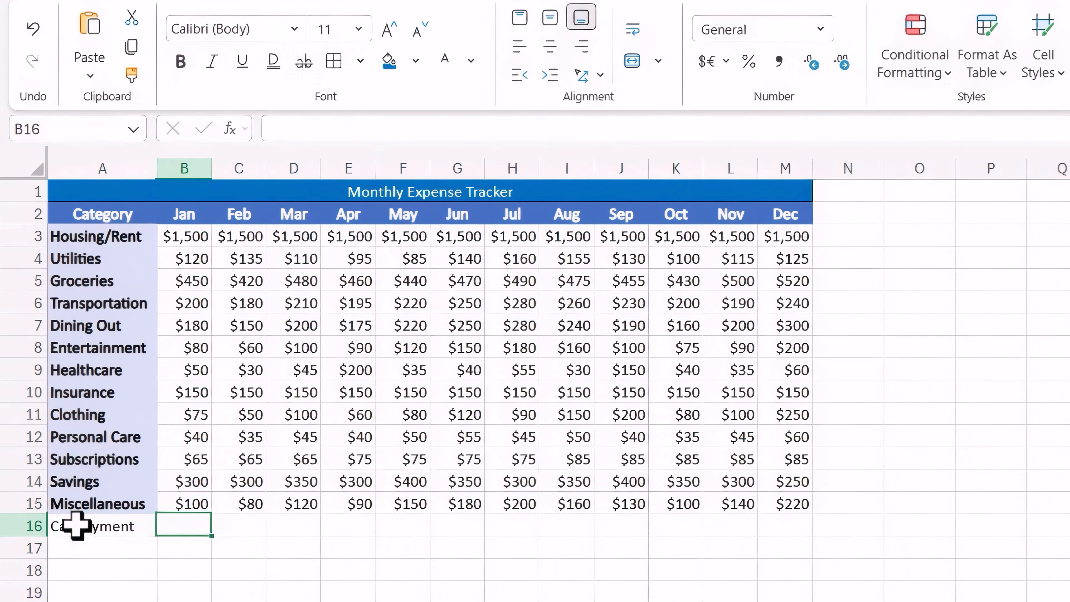
text(300)
key(Tab)
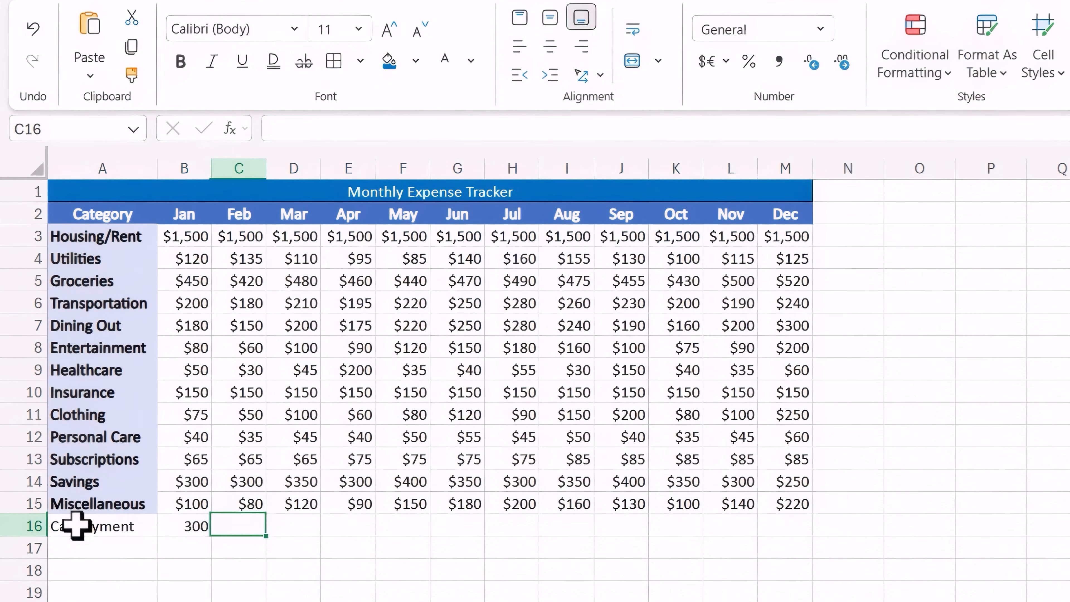
click(202, 526)
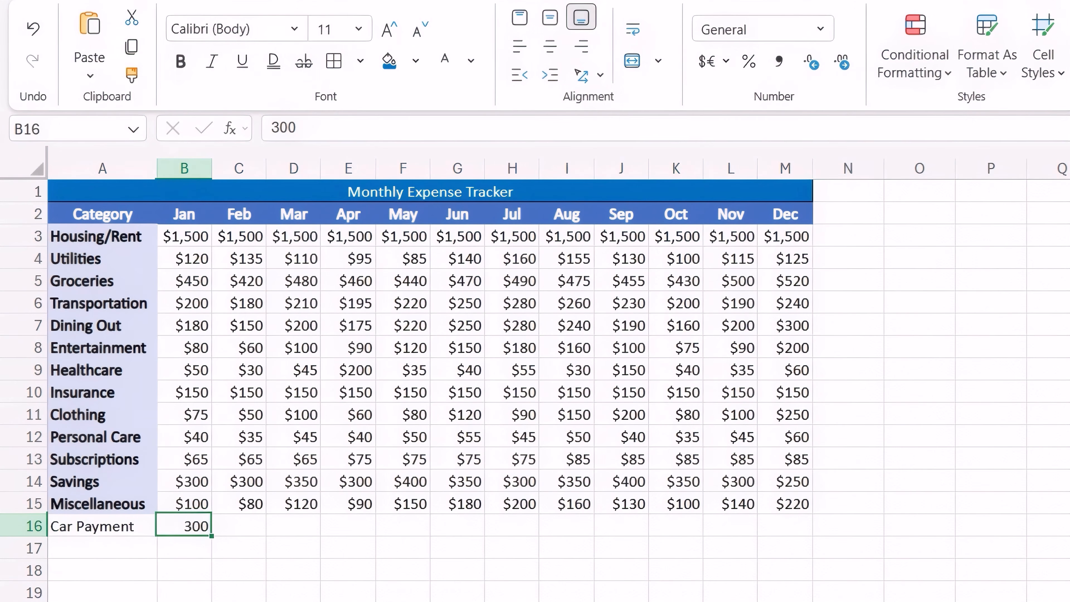
drag(211, 534, 811, 523)
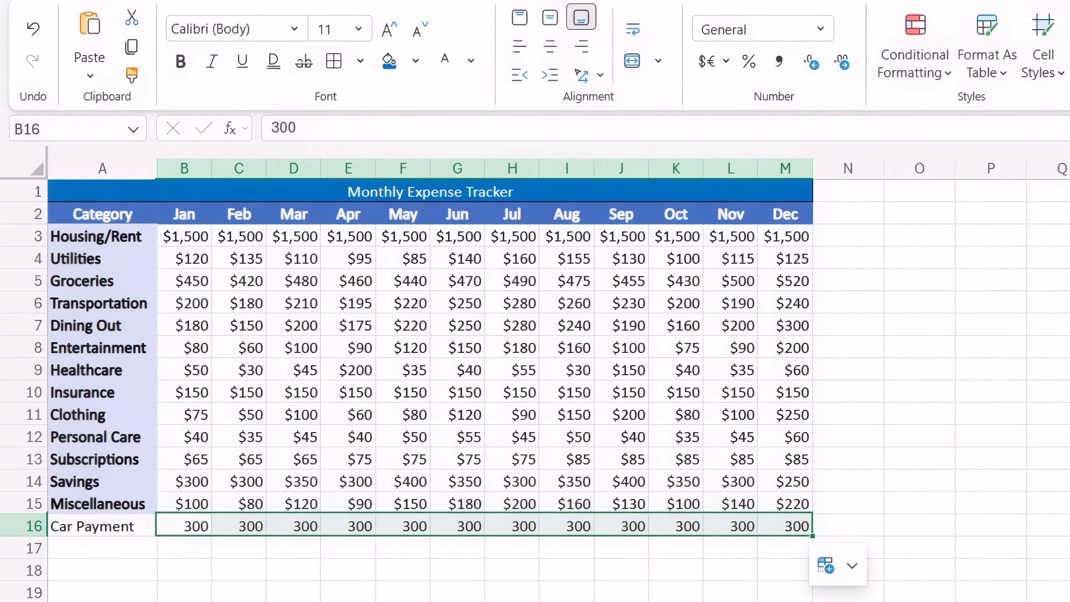
- Copy the Miscellaneous row's currency format to B16:M16 and its category label format to the Car Payment label with Format Painter
click(195, 502)
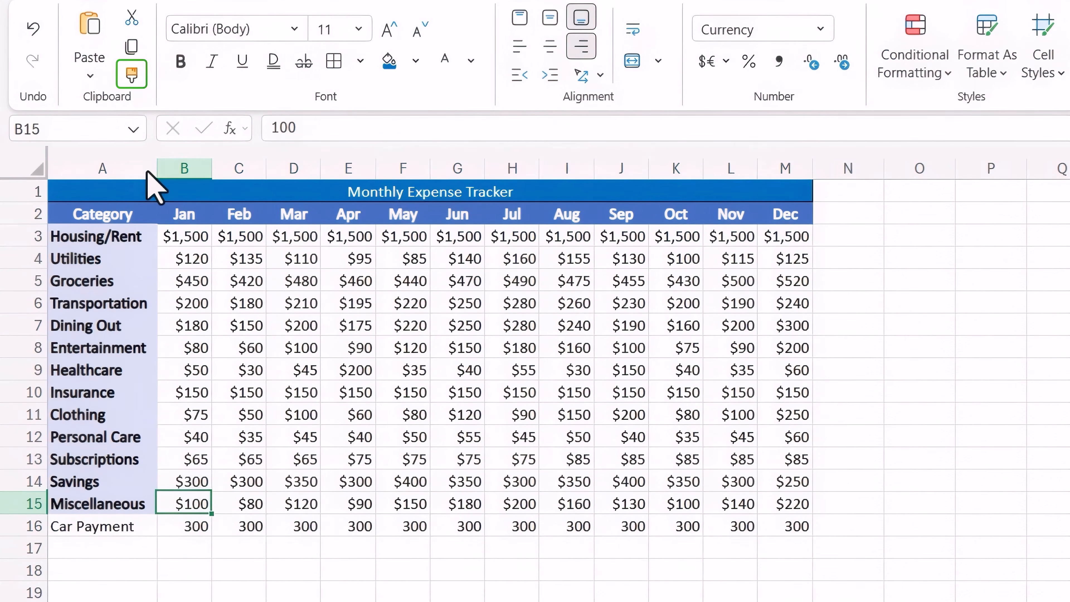
click(133, 81)
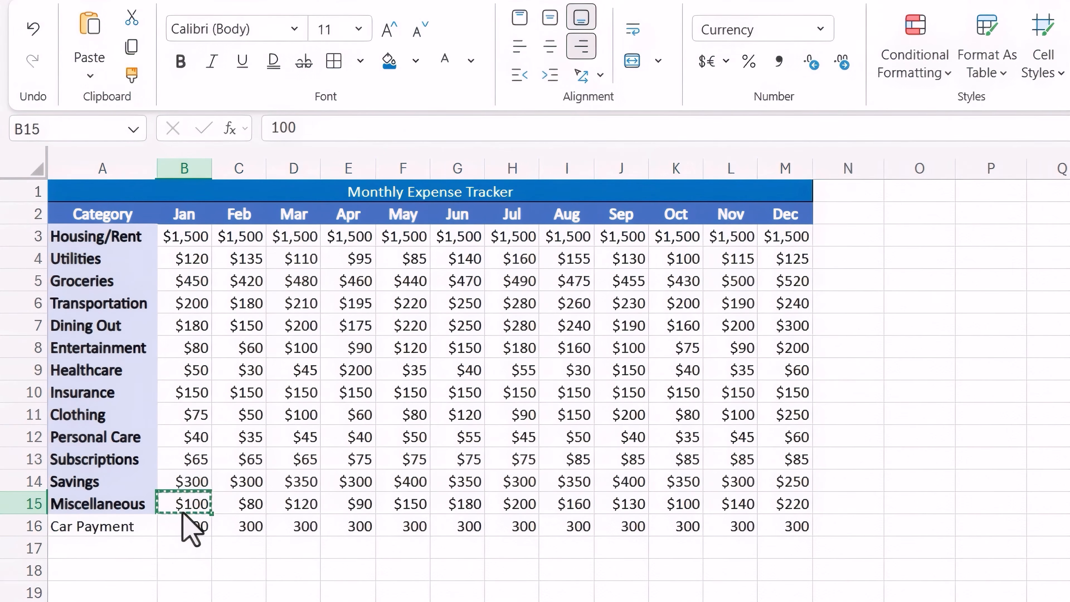
drag(200, 527, 784, 527)
click(112, 504)
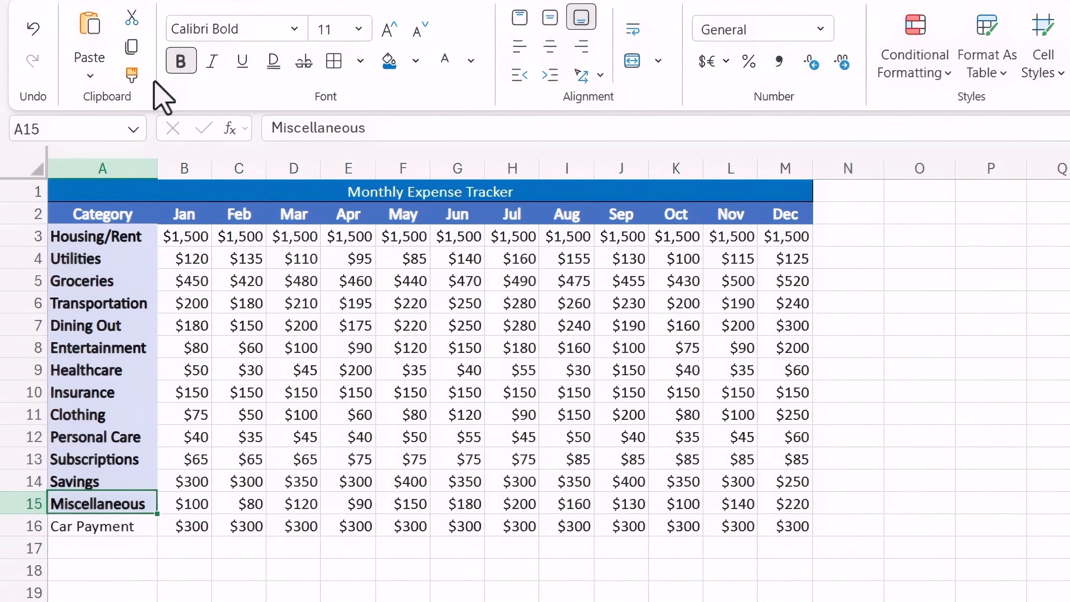
click(132, 75)
click(122, 526)
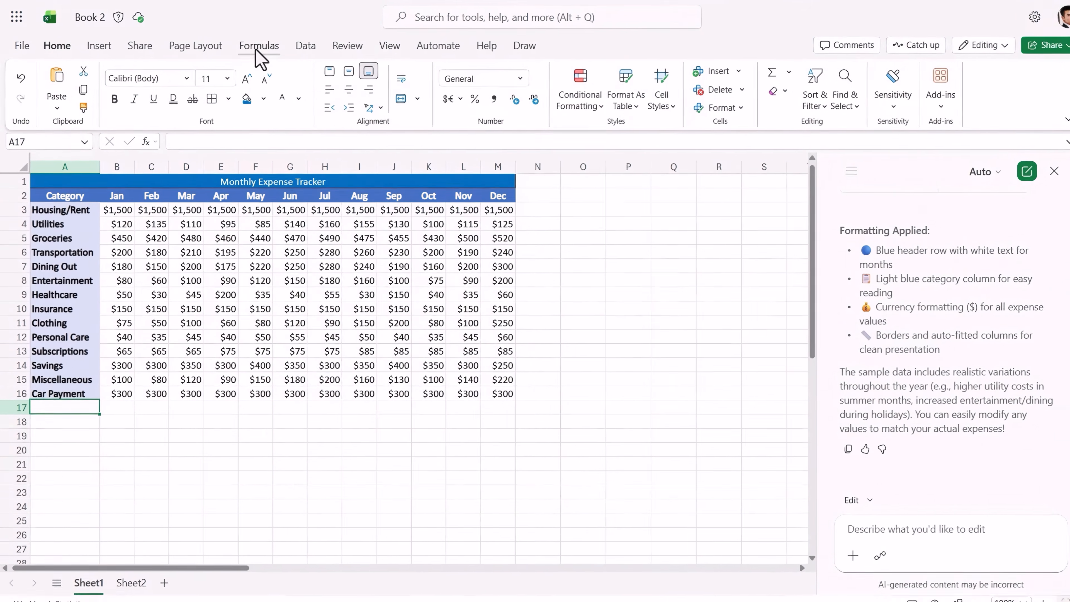
- Total the January expenses B3:B16 in cell B17 with AutoSum and fill the formula across to December in M17
click(256, 47)
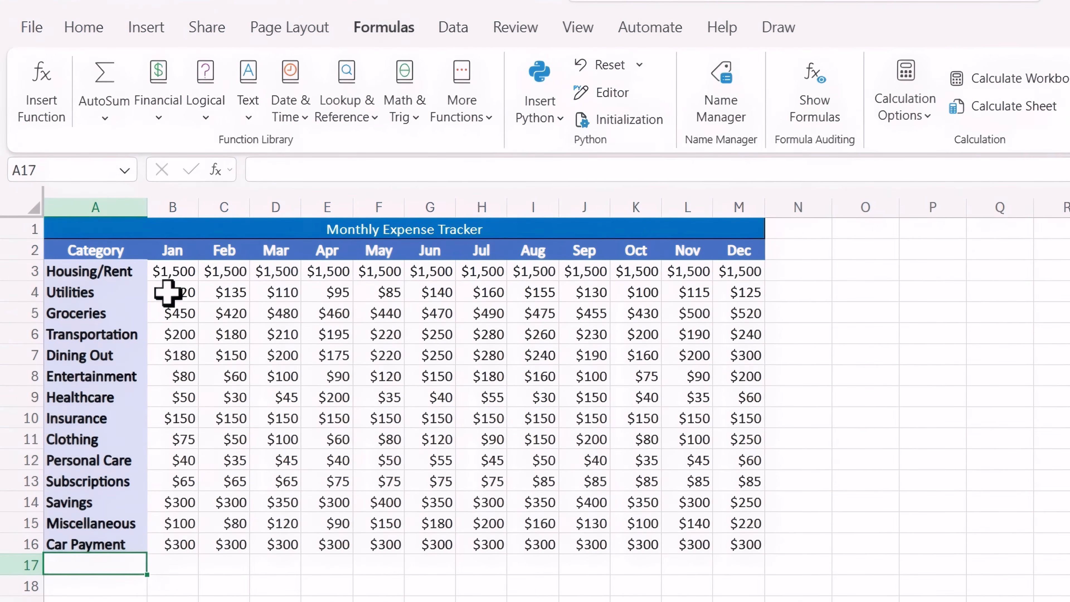
drag(172, 270, 172, 537)
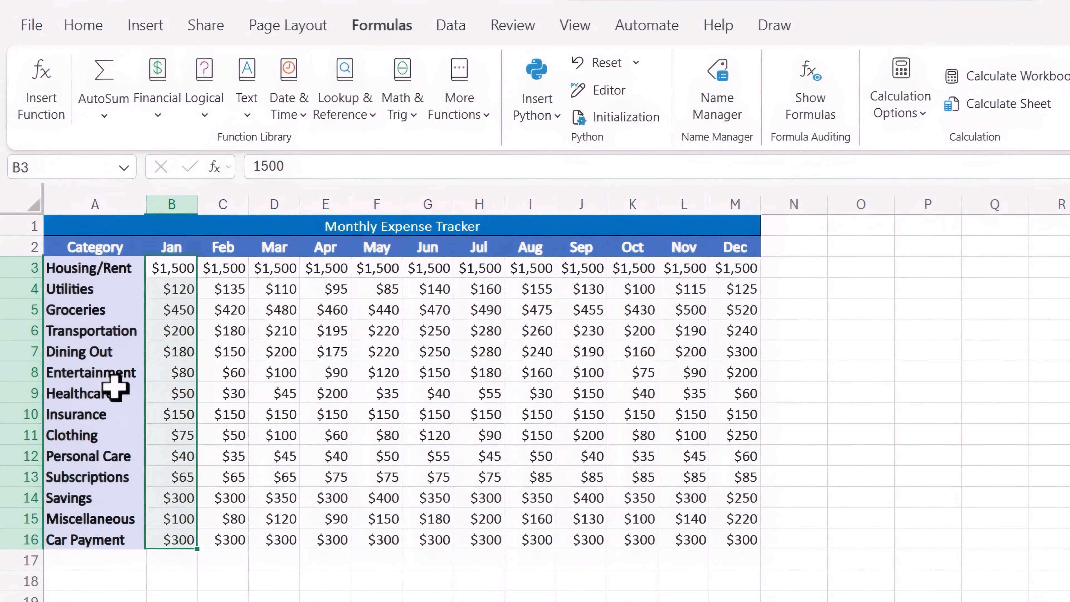
click(106, 82)
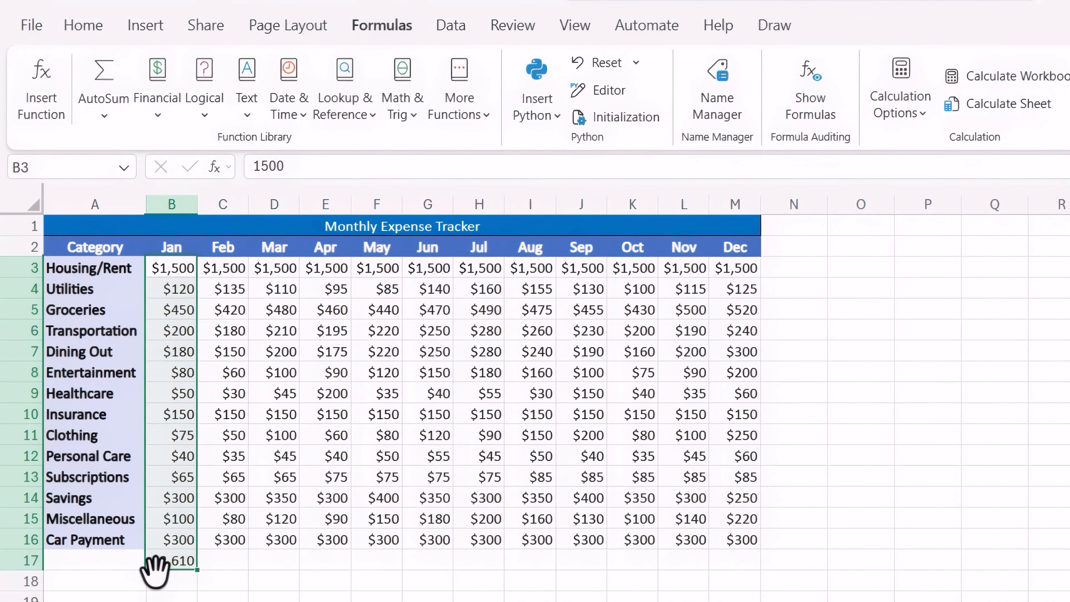
click(171, 564)
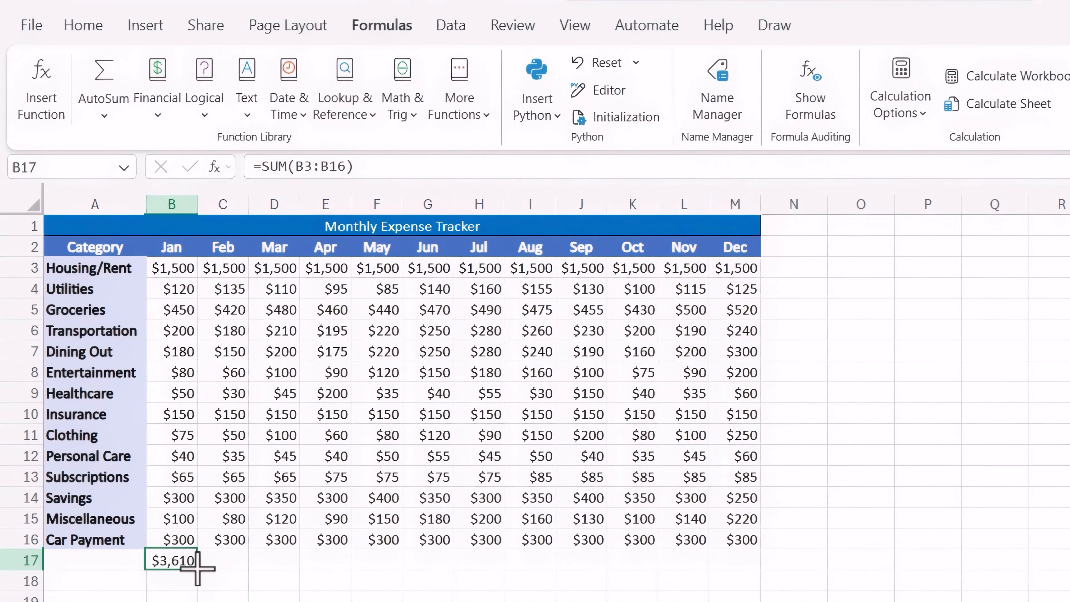
drag(197, 569, 716, 566)
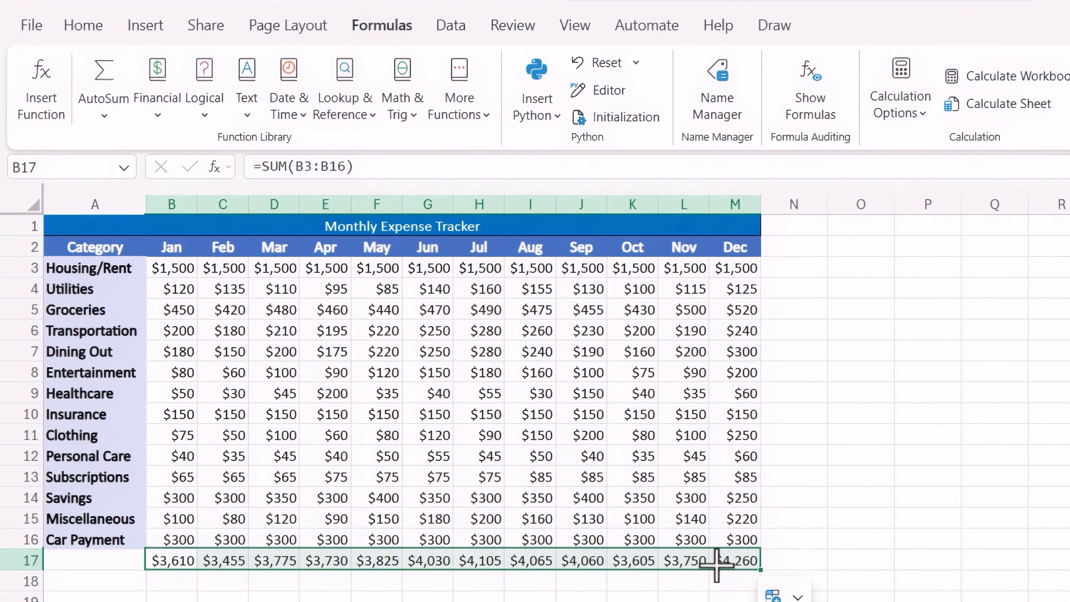
- Examine the total formulas in cells C17 through M17 to check which column range each one sums
click(226, 565)
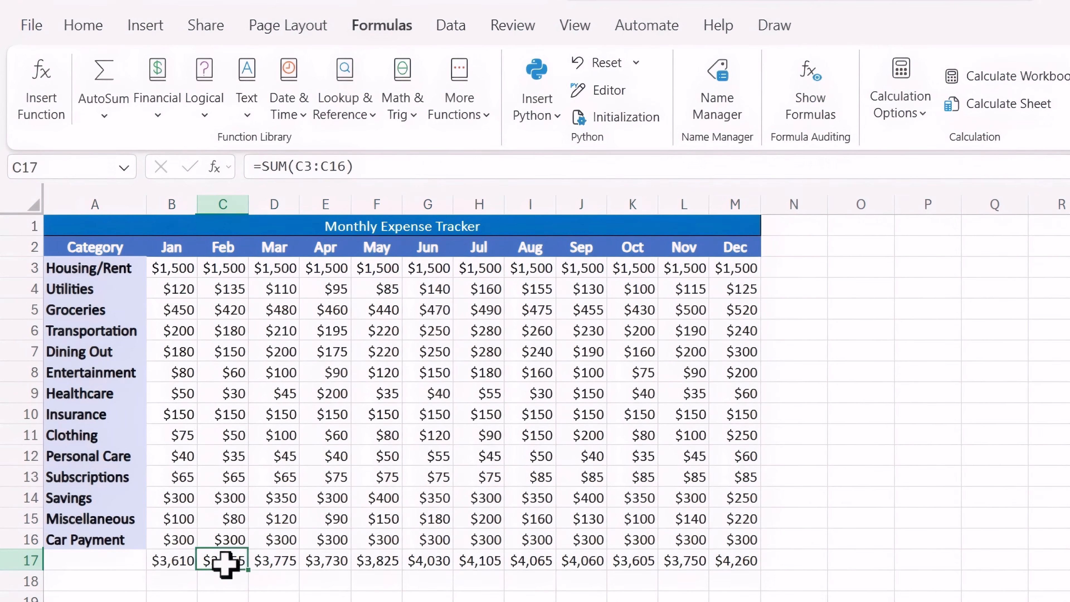
key(Right)
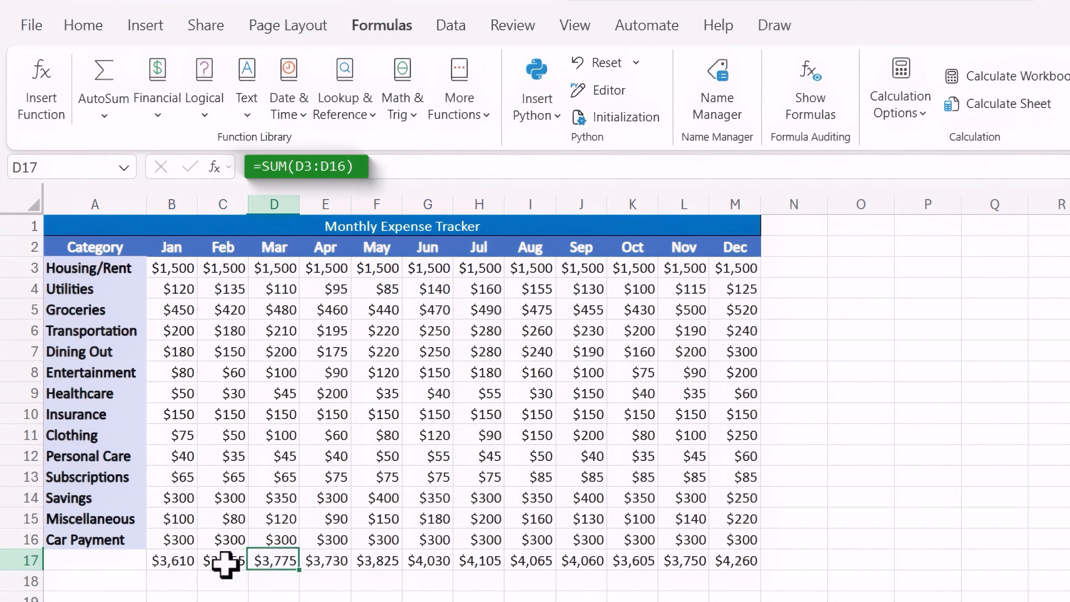
key(Right)
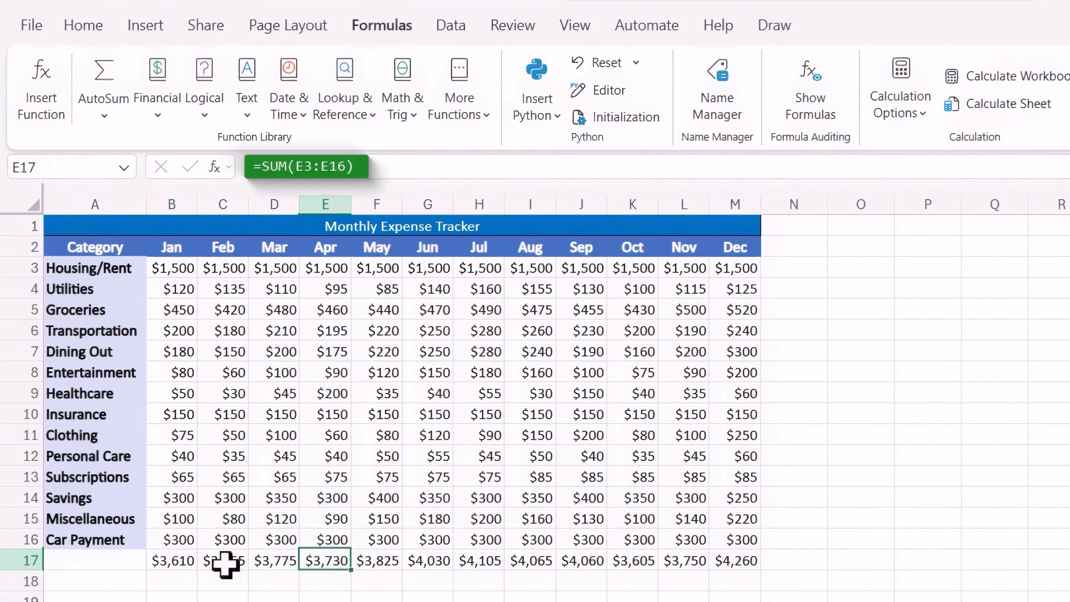
key(Right)
key(Right)
key(Right)
key(Right)
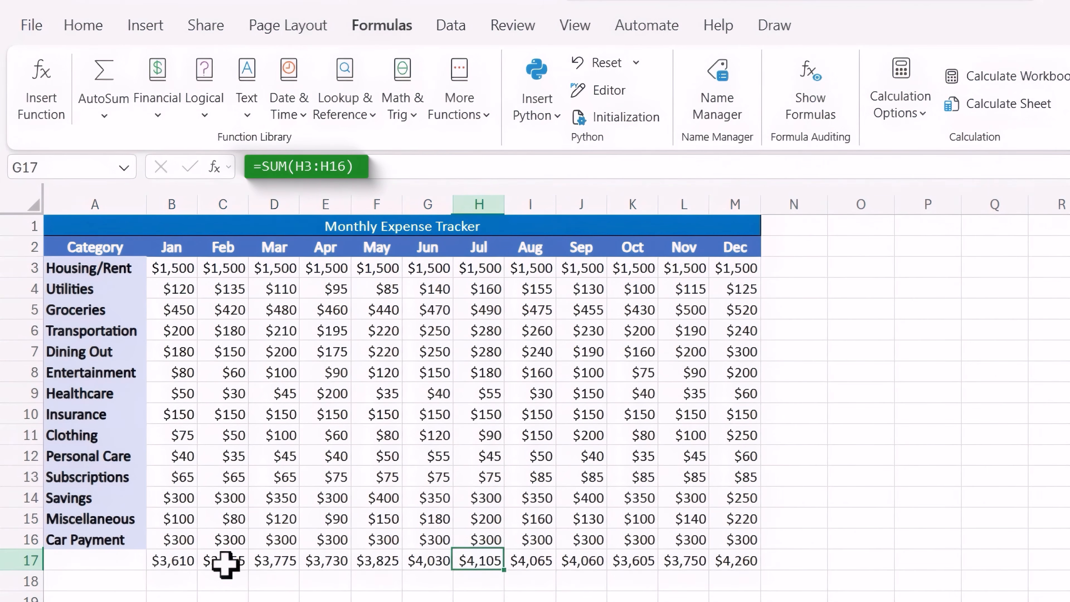
key(Right)
key(Right)
key(Right)
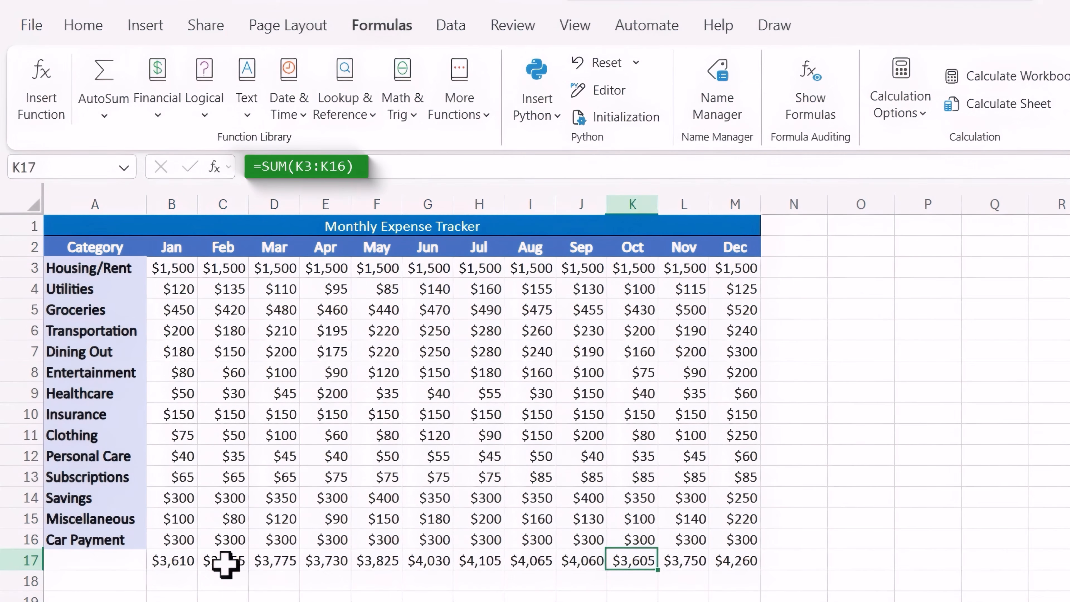
key(Right)
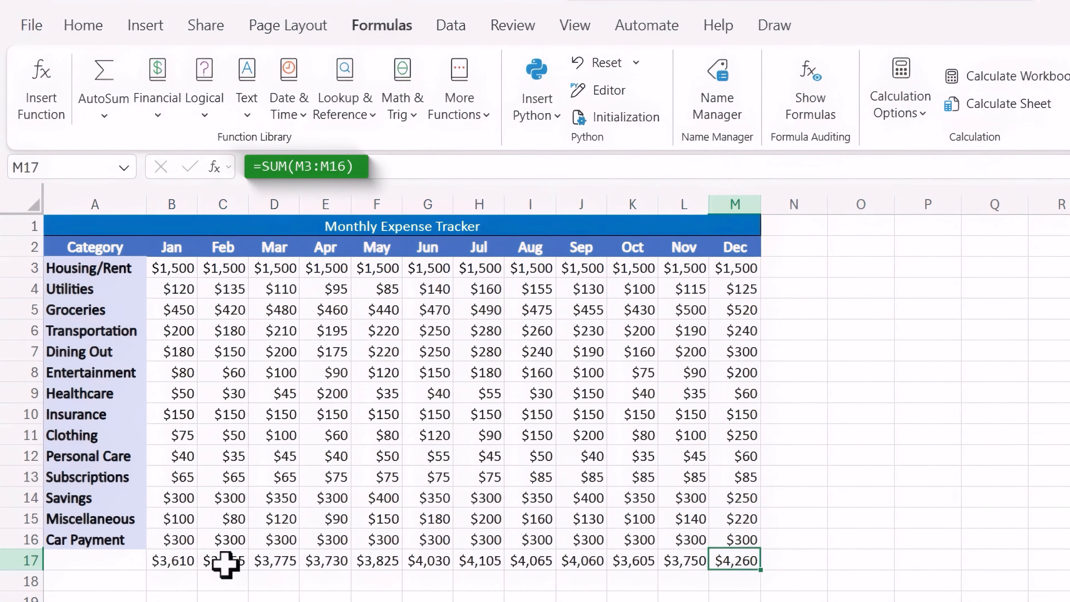
- Fill the December column M2:M17, including its header and total formula, across into column N
drag(735, 248, 761, 563)
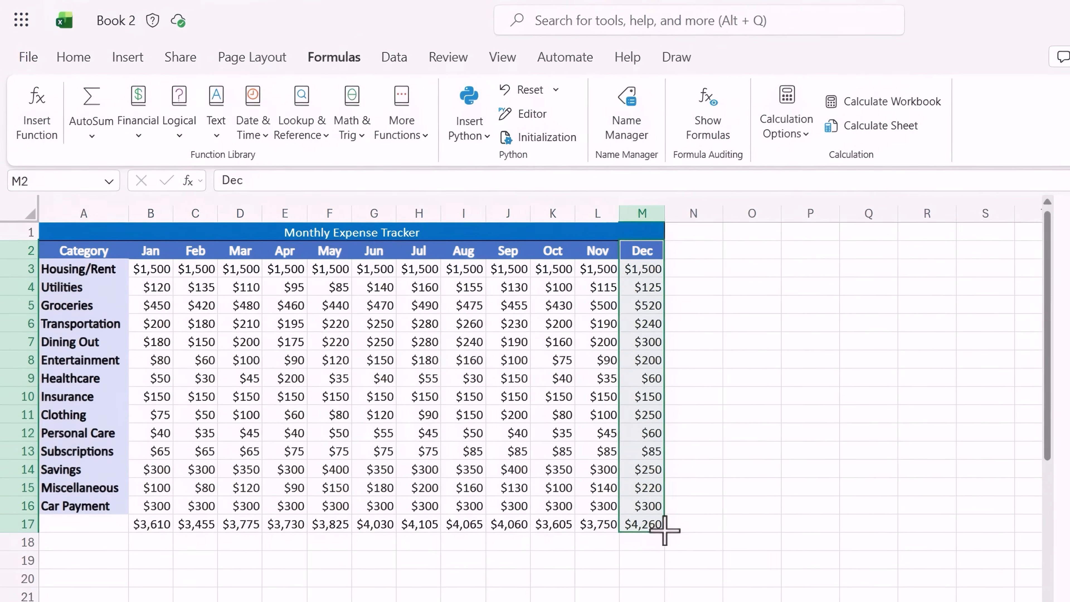
drag(671, 529, 679, 529)
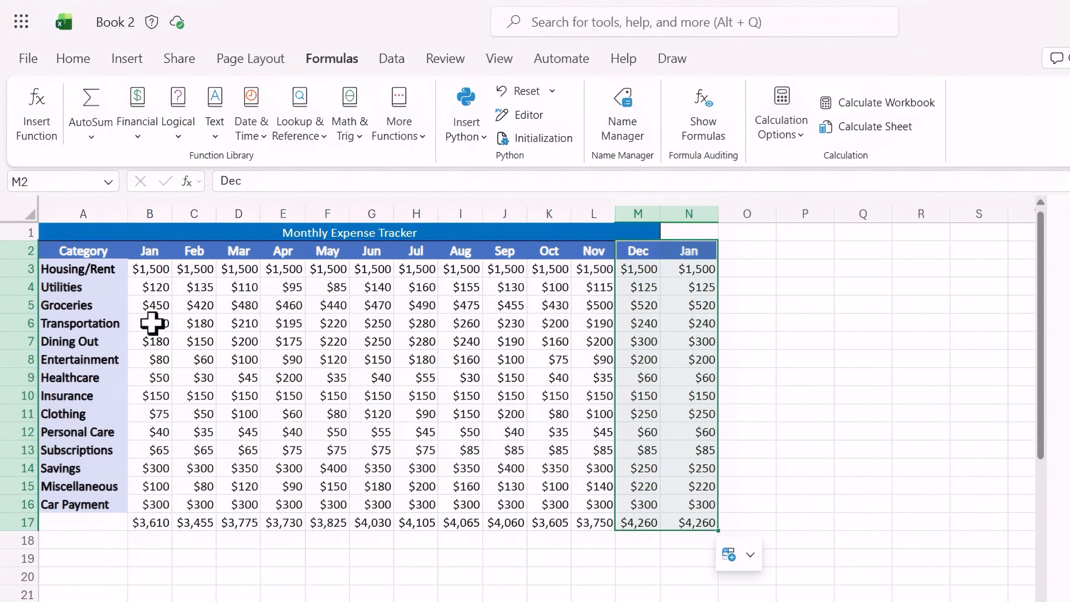
- Calculate the average of the January expenses B3:B16 in cell B18 using the Average function
drag(151, 272, 145, 497)
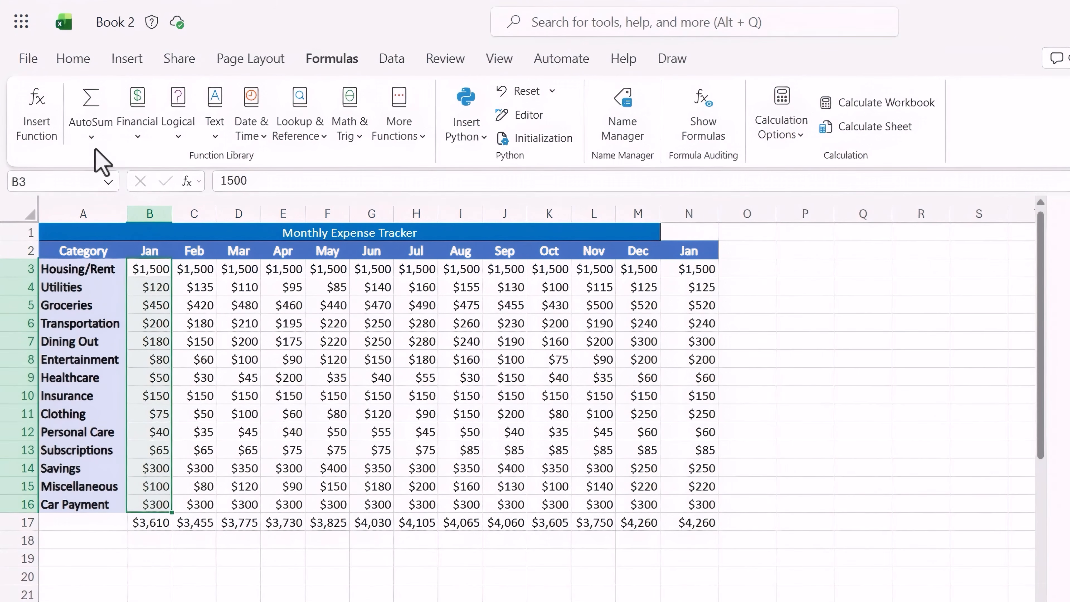
click(91, 139)
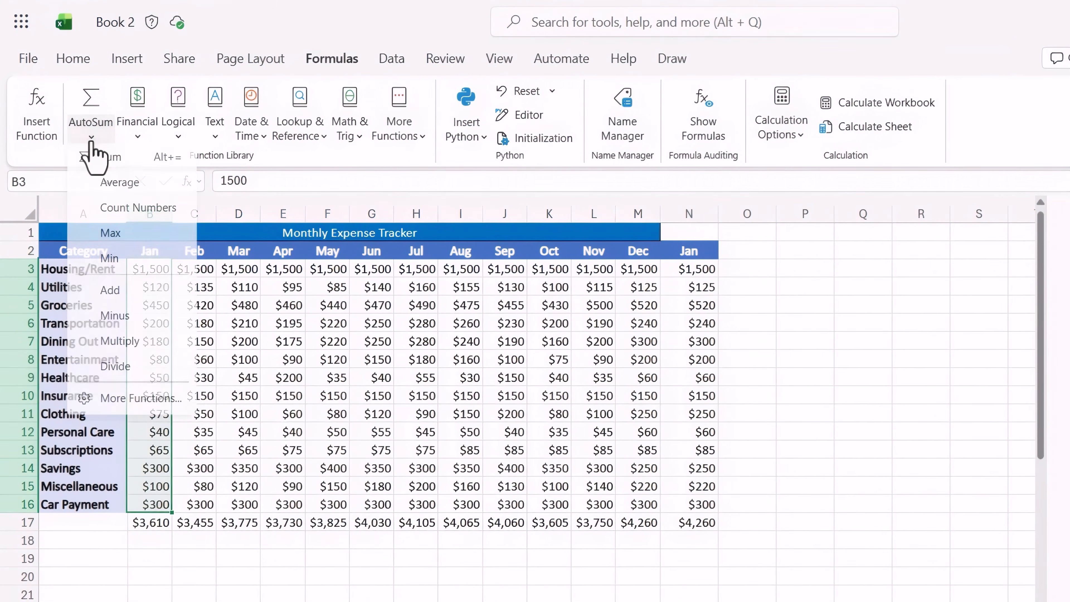
click(116, 186)
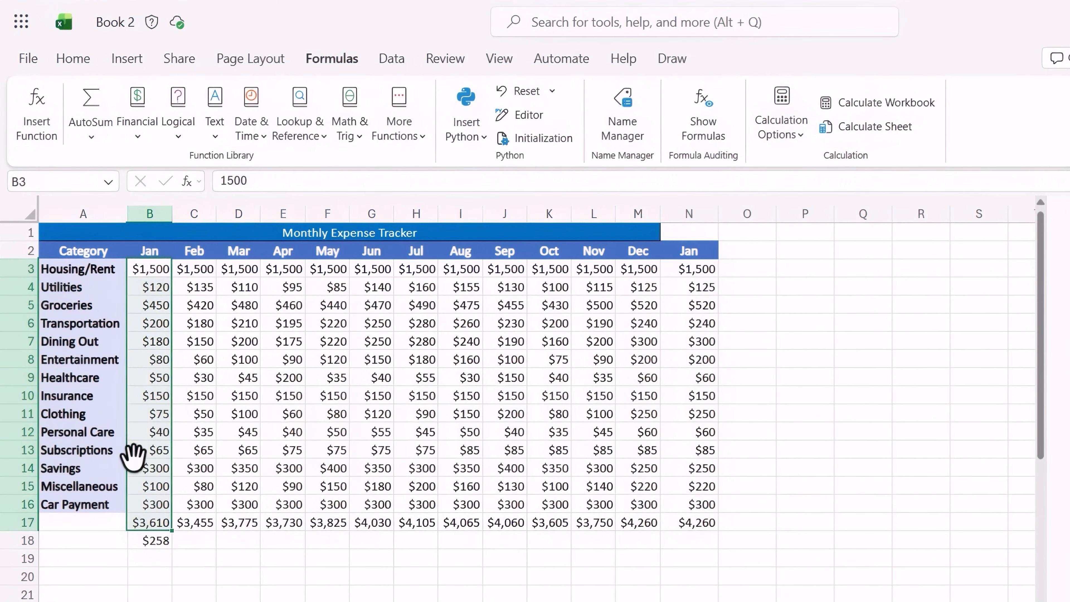
click(150, 513)
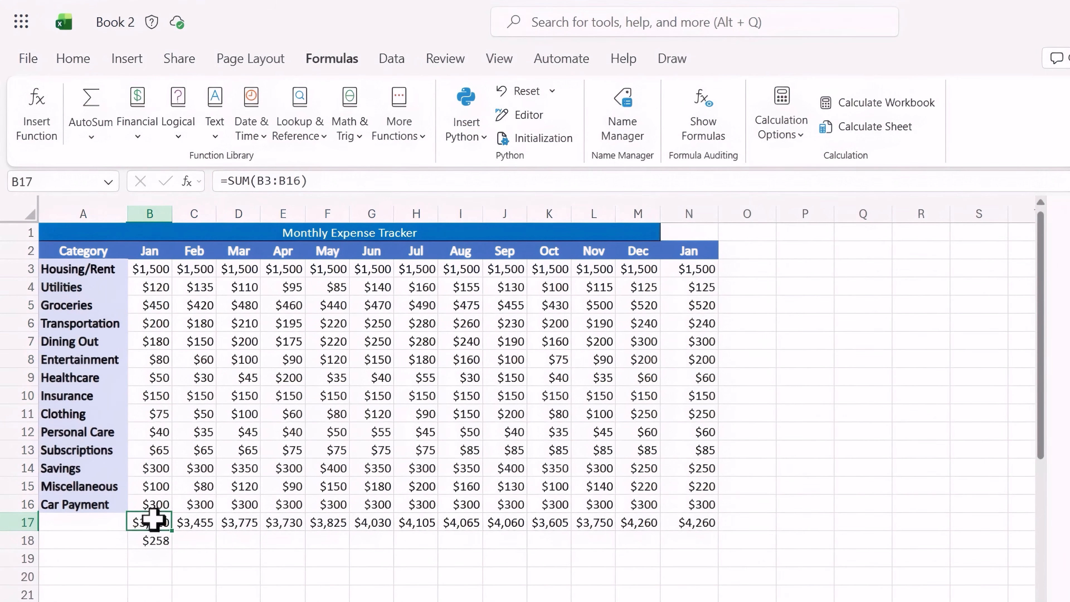
- Clear the contents of the extra January column N2:N17 and undo the clearing
drag(692, 249, 692, 516)
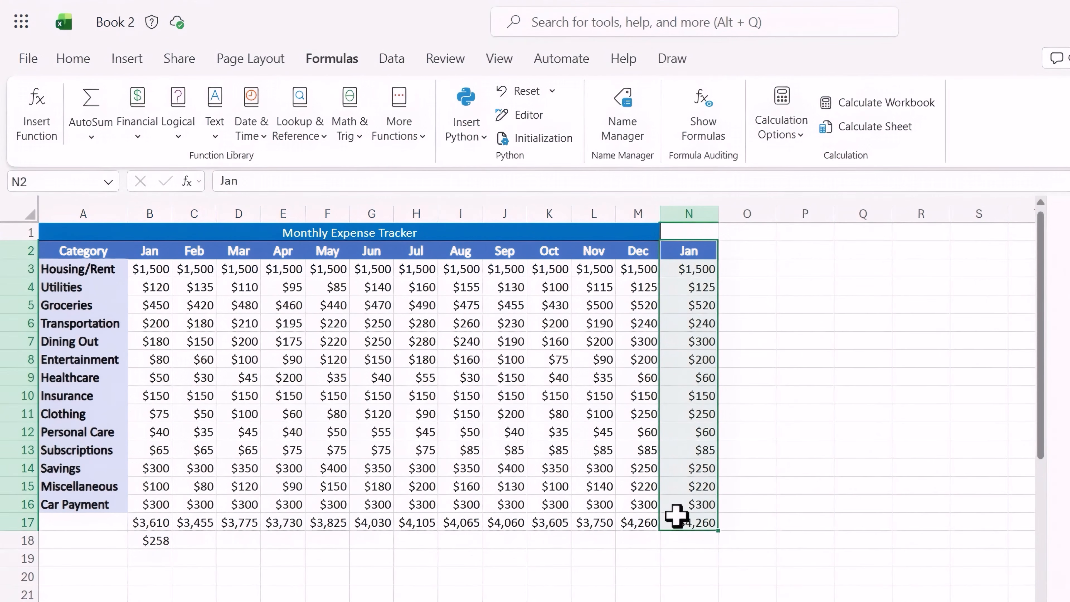
key(Delete)
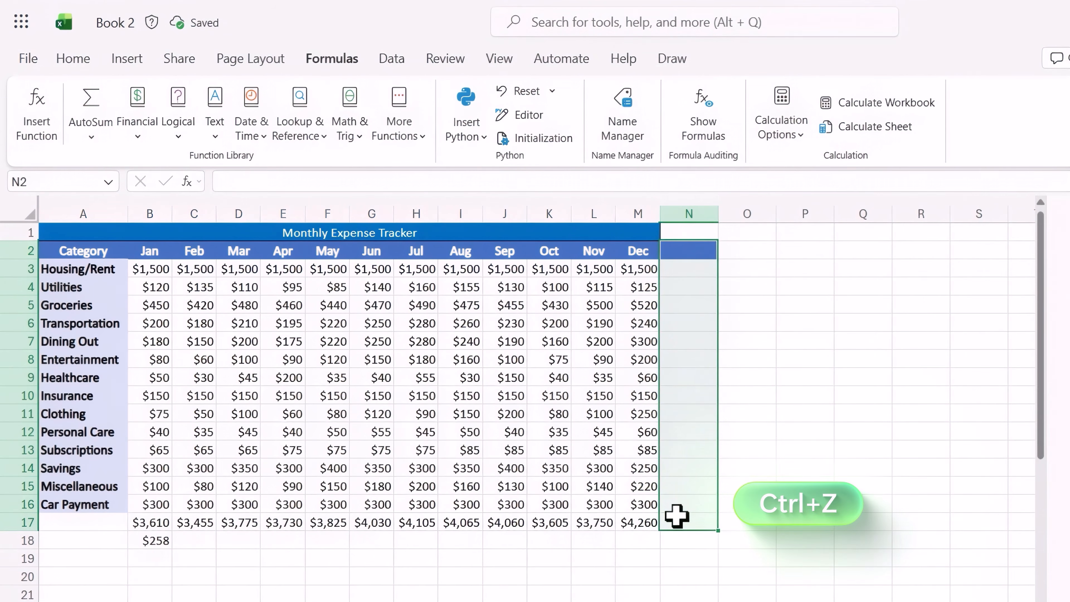
key(ctrl+z)
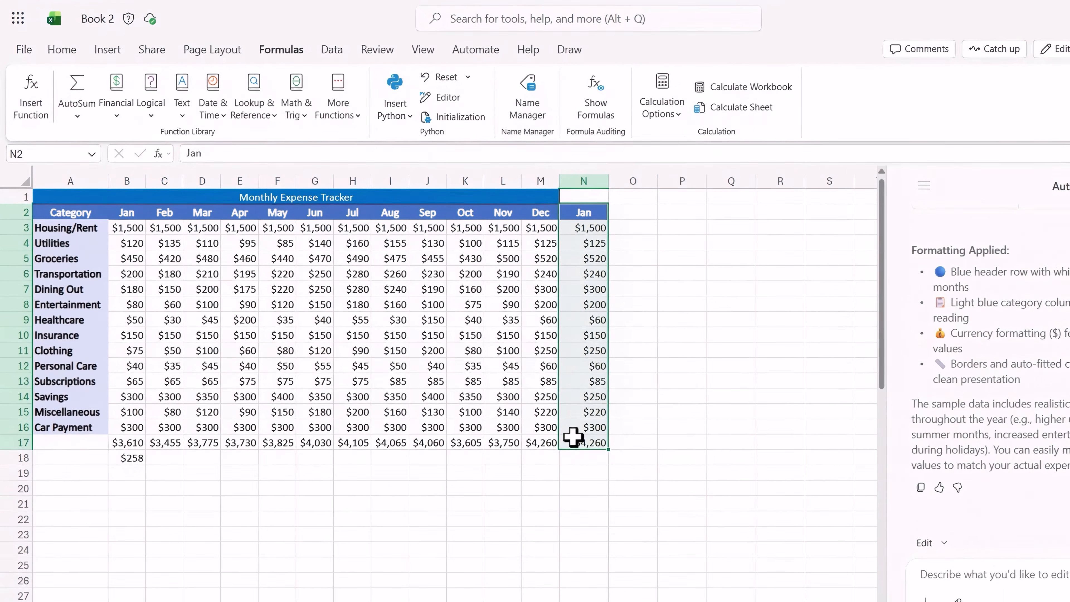
- Delete the extra January cells N2:N17 with their formatting, shifting the remaining cells left
right_click(572, 437)
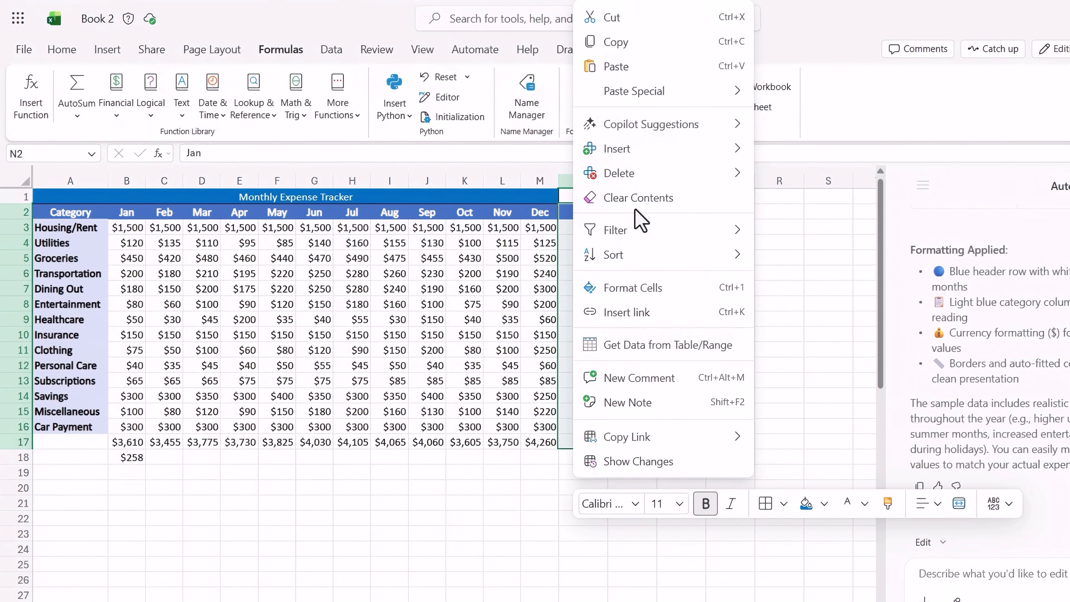
mouse_move(662, 185)
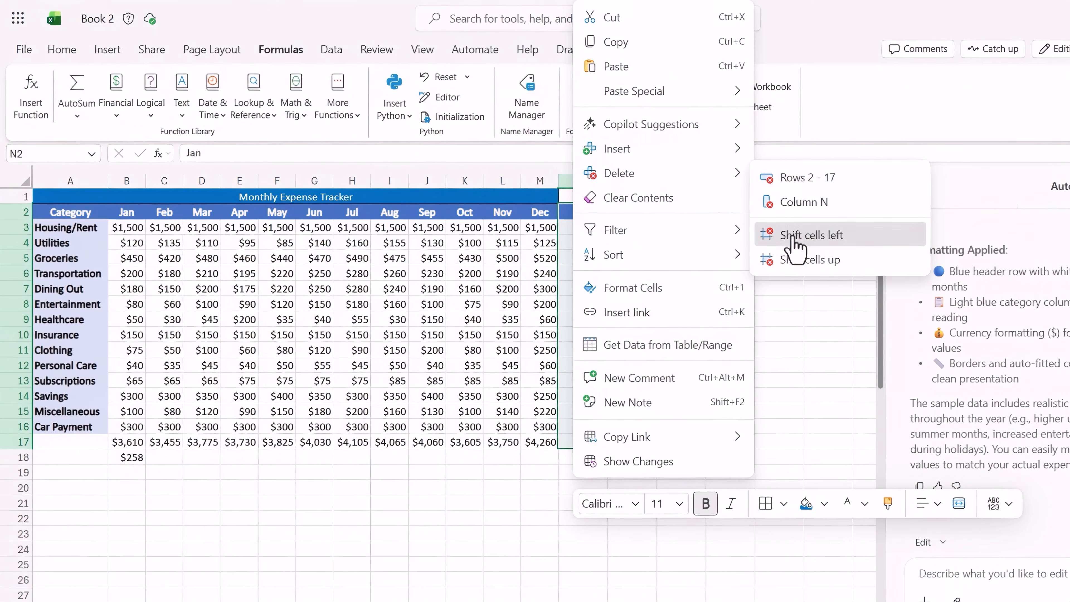
click(795, 244)
click(598, 197)
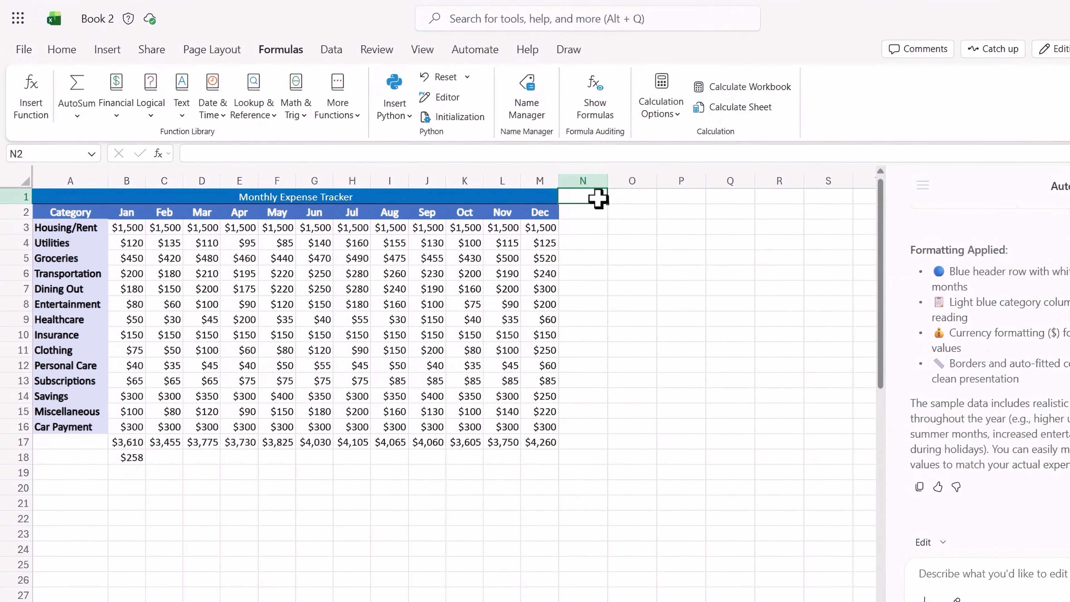
- Clear the contents of the monthly totals and January average in B17:M18
drag(120, 435, 533, 456)
right_click(532, 456)
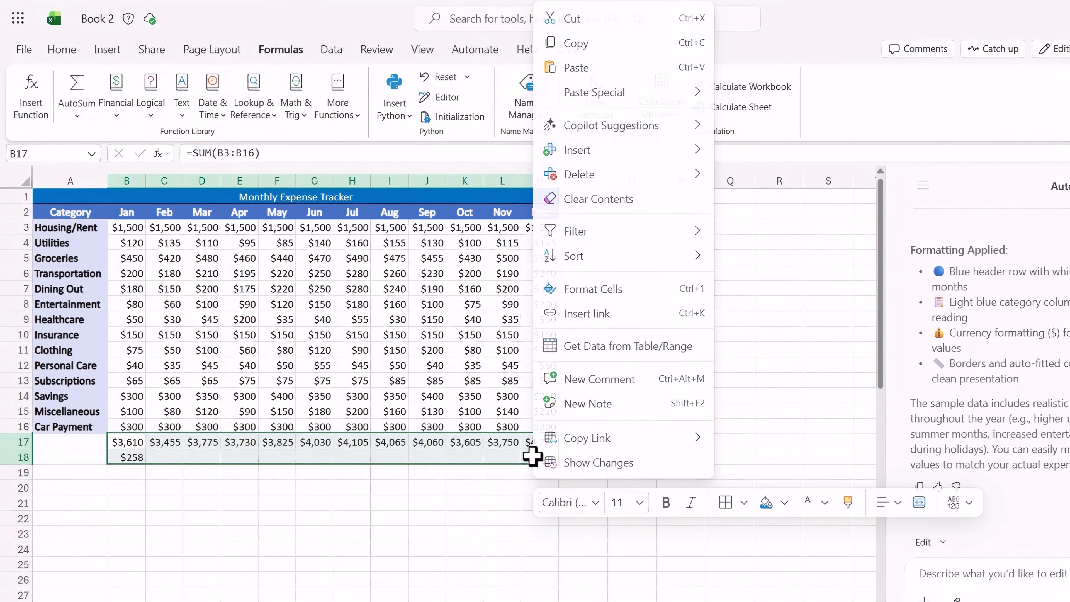
click(594, 205)
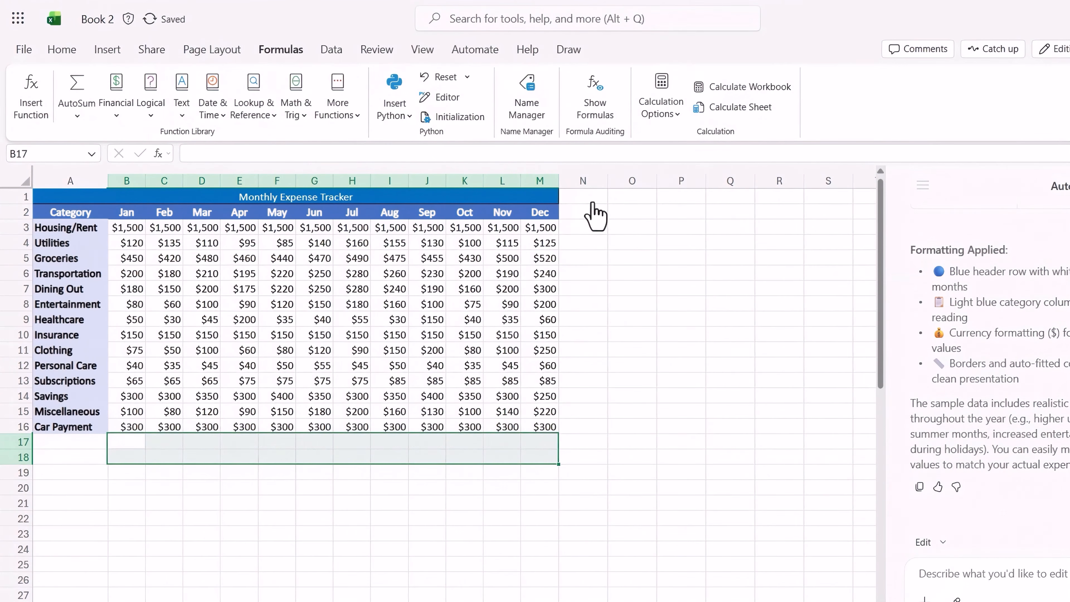
- With cell B17 selected, examine the functions offered in the Financial and Math & Trig categories
click(120, 442)
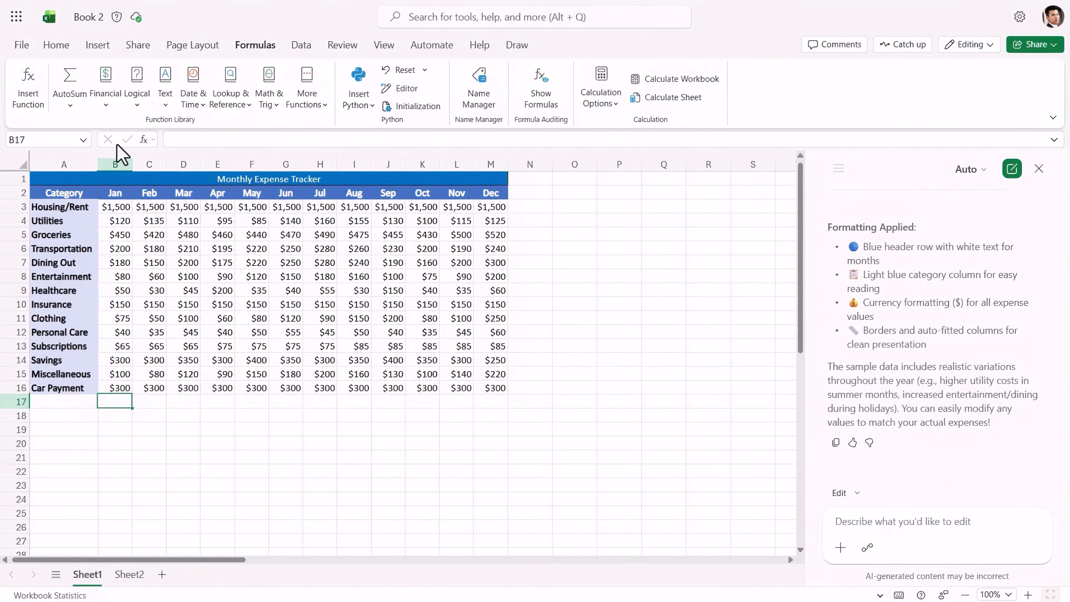
click(108, 107)
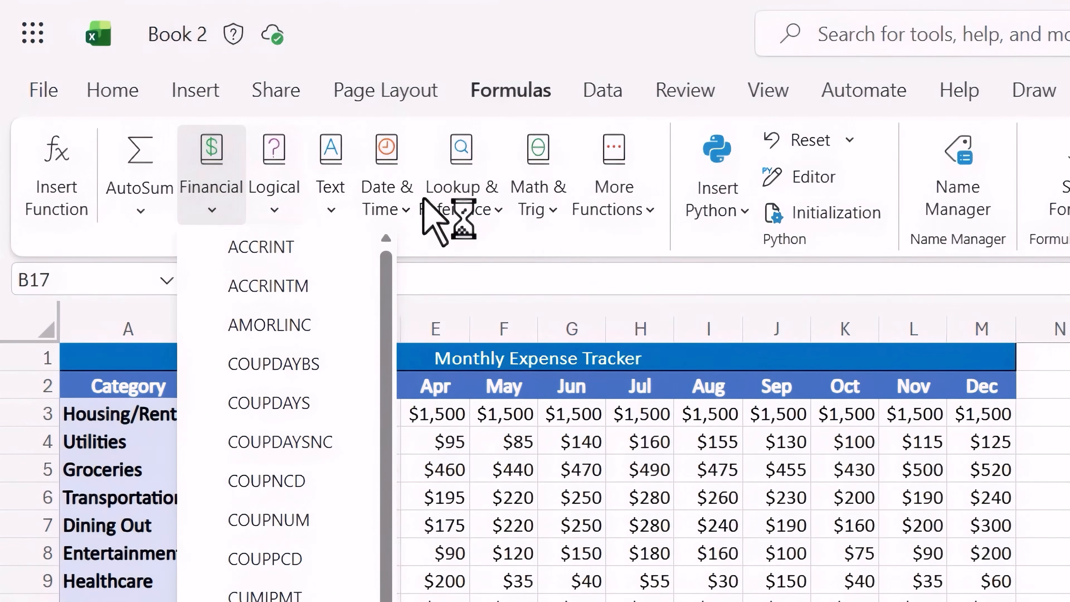
click(545, 208)
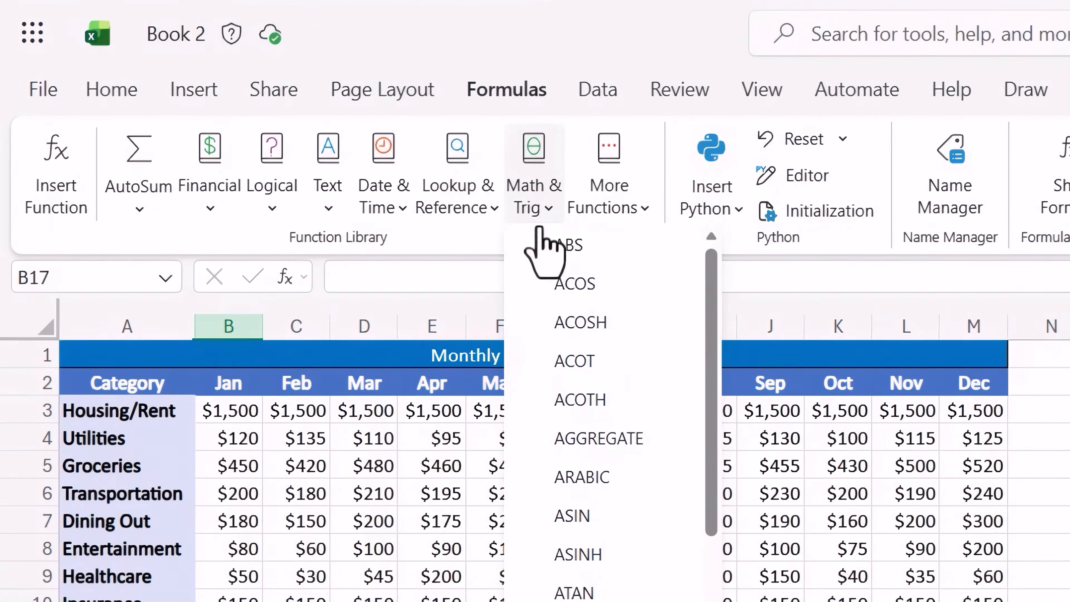